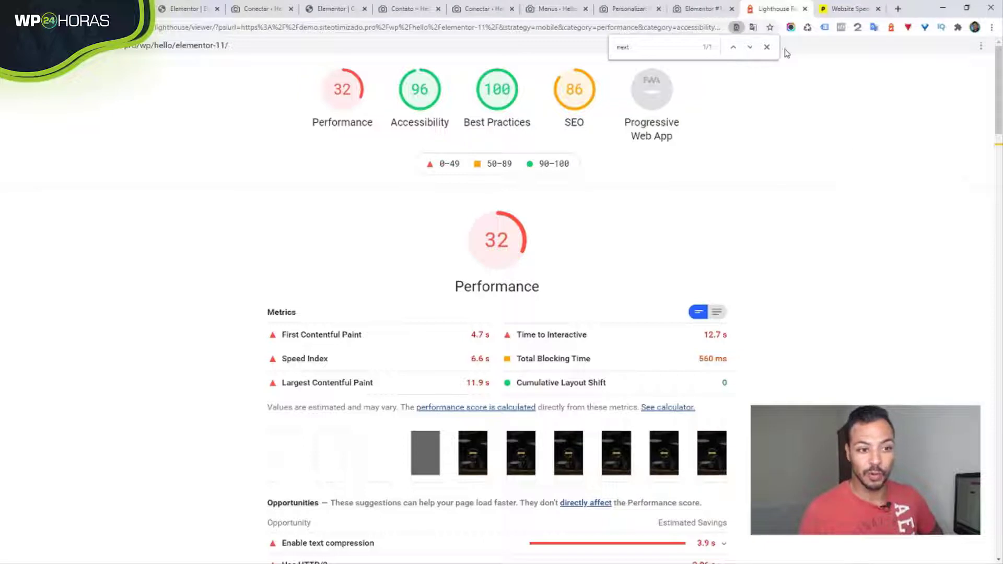
# - Close the find bar search for 'next' to show the full mobile report with Performance 32
pyautogui.click(766, 47)
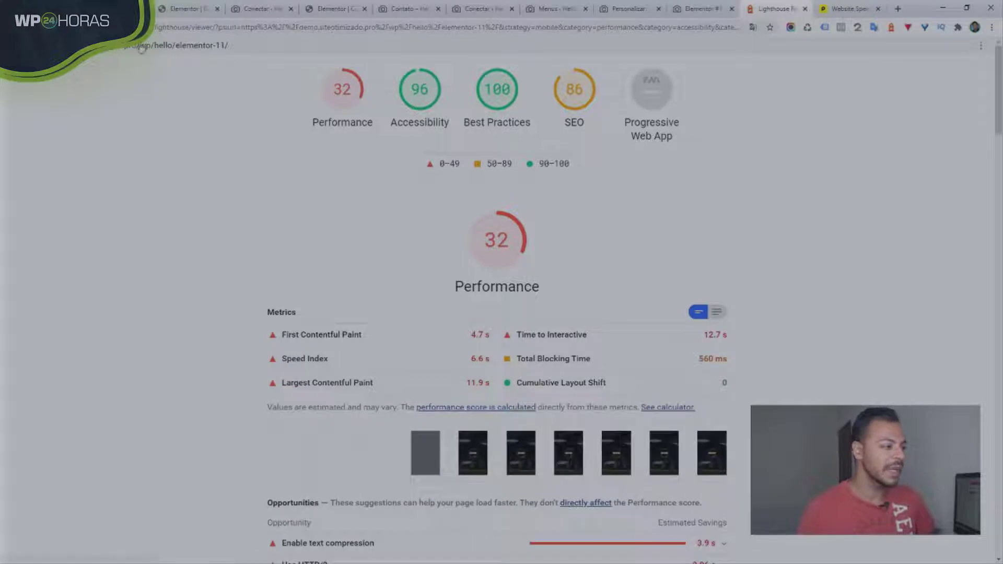
# - Expand the 'Serve images in next-gen formats' opportunity in the Lighthouse report
pyautogui.scroll(-7, 716, 235)
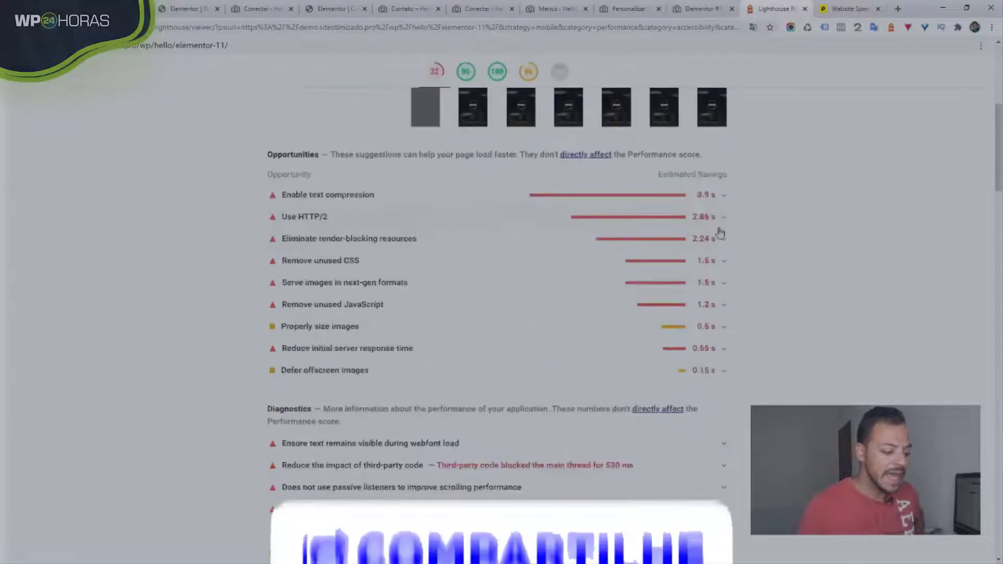
pyautogui.scroll(-7, 720, 230)
pyautogui.scroll(6, 720, 220)
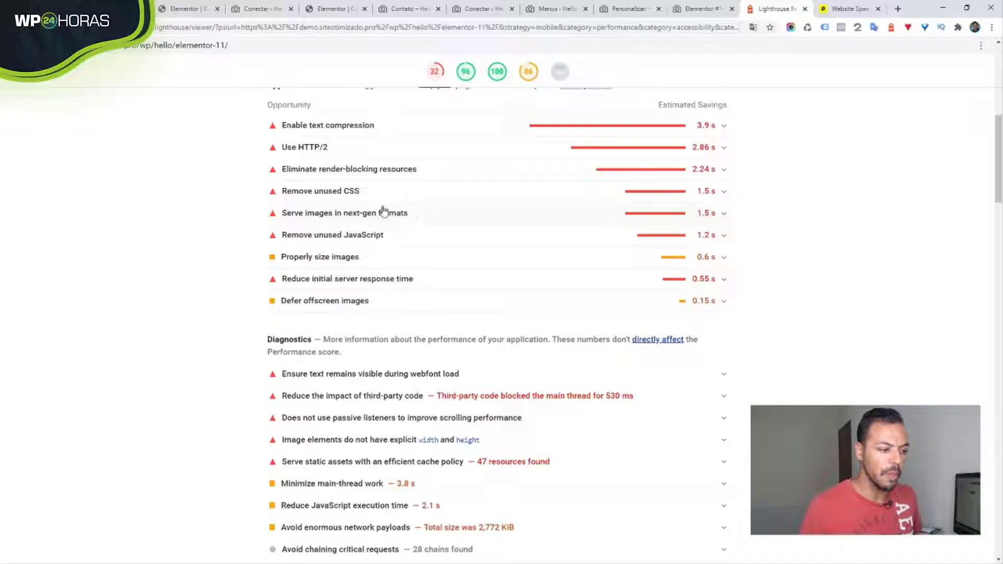
pyautogui.click(354, 213)
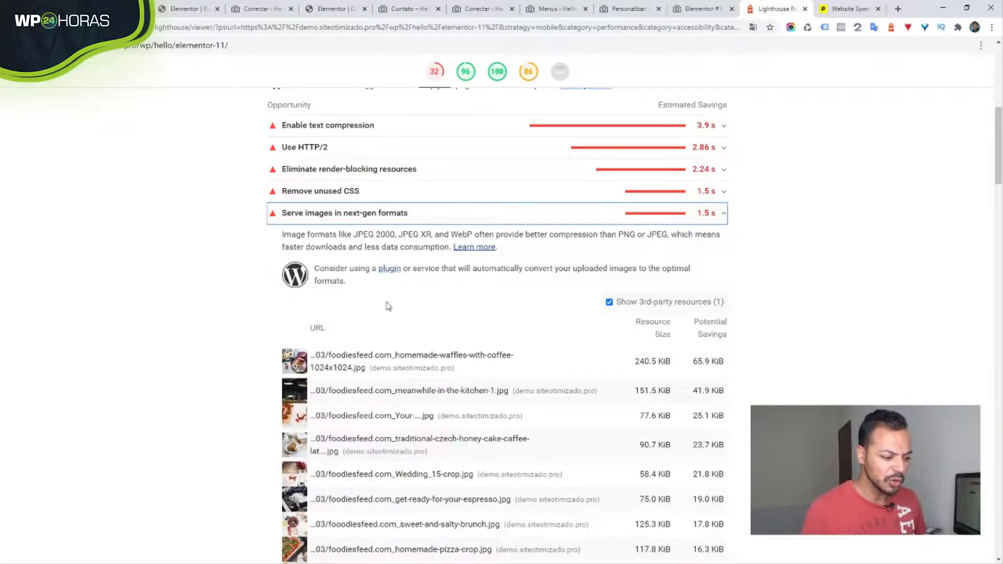
# - Review the listed images, then switch to the live Elementor #1 page tab
pyautogui.scroll(-2, 393, 349)
pyautogui.scroll(-4, 393, 349)
pyautogui.scroll(7, 392, 349)
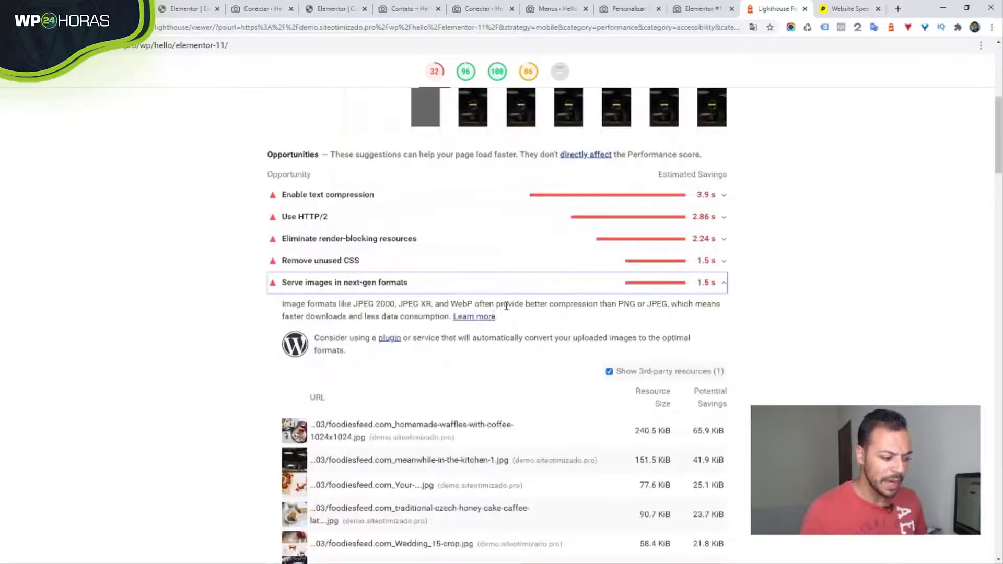
pyautogui.scroll(-4, 504, 303)
pyautogui.scroll(4, 779, 217)
pyautogui.click(690, 11)
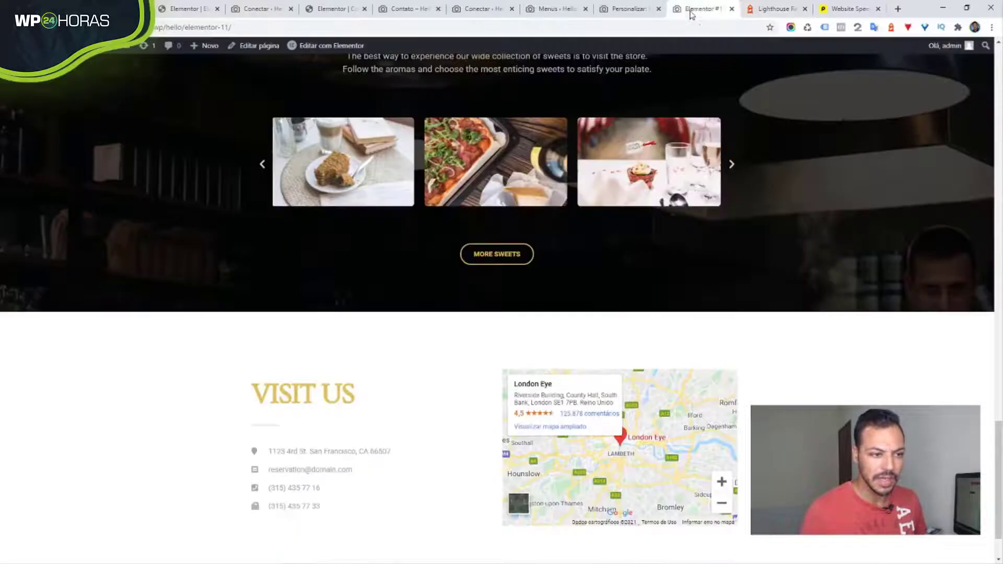
pyautogui.moveTo(999, 426); pyautogui.dragTo(1000, 38)
pyautogui.scroll(-8, 985, 190)
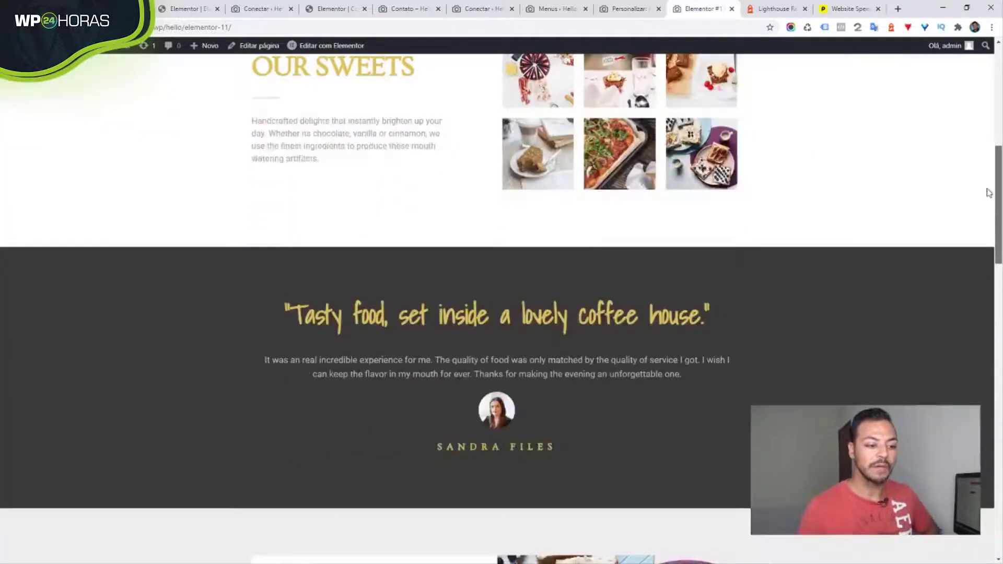
pyautogui.scroll(5, 902, 338)
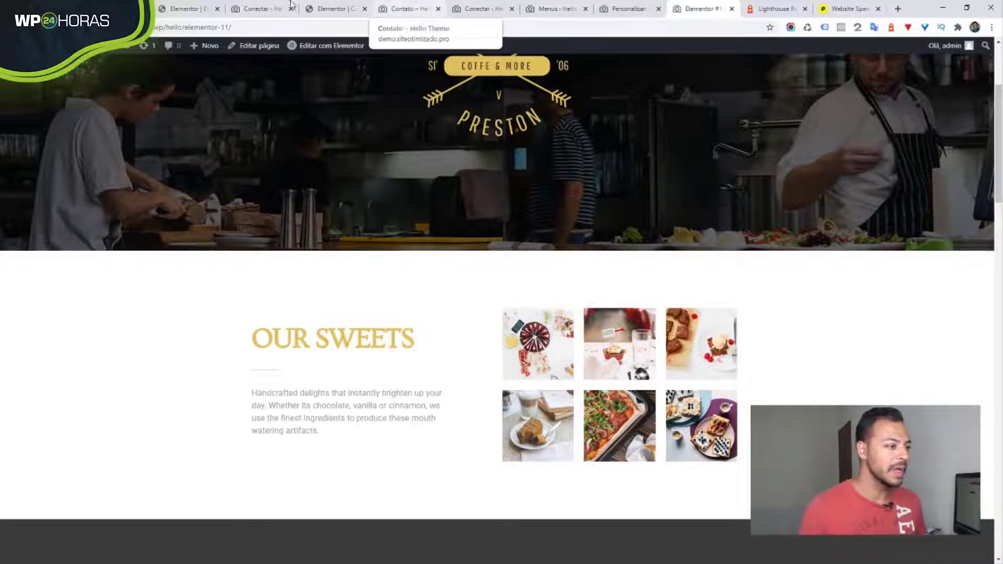
# - From the WordPress admin, go to Plugins › Adicionar novo and search for 'webp'
pyautogui.click(431, 10)
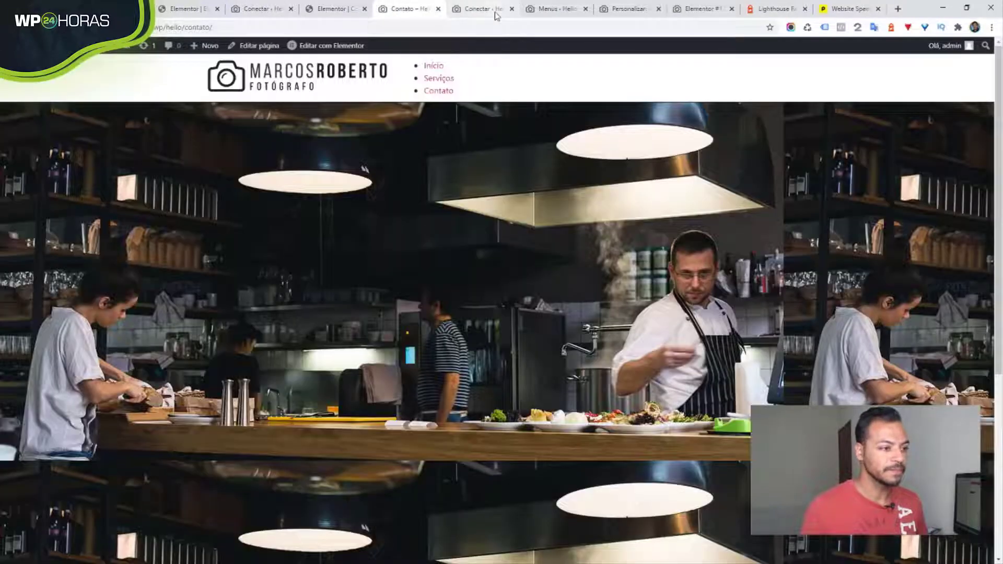
pyautogui.click(496, 11)
pyautogui.moveTo(37, 386)
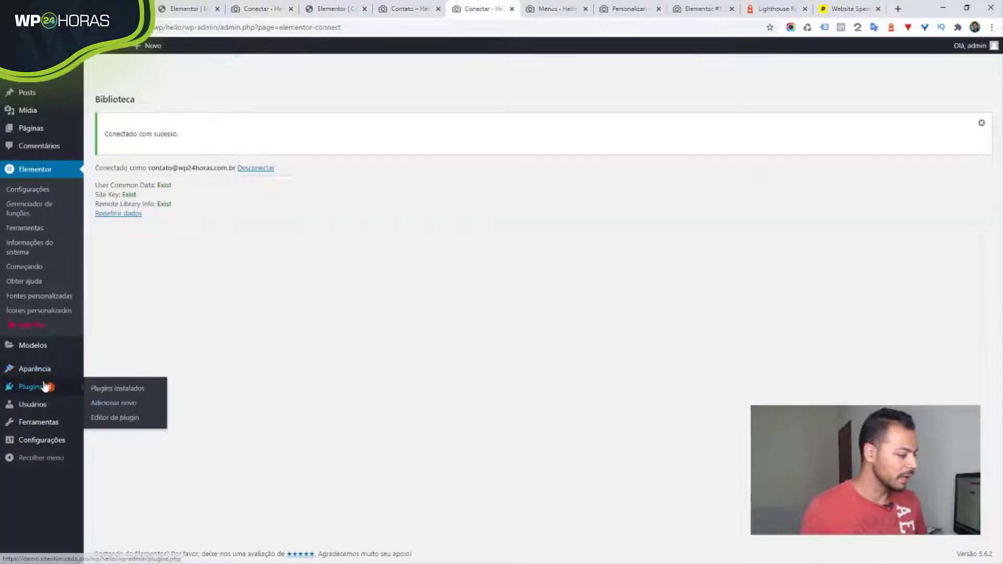
pyautogui.click(109, 401)
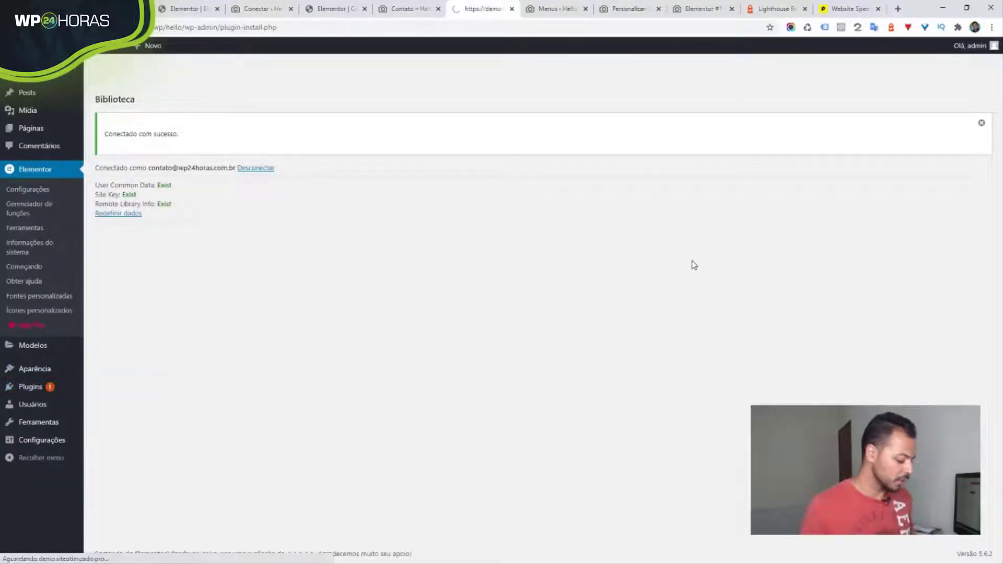
pyautogui.click(890, 100)
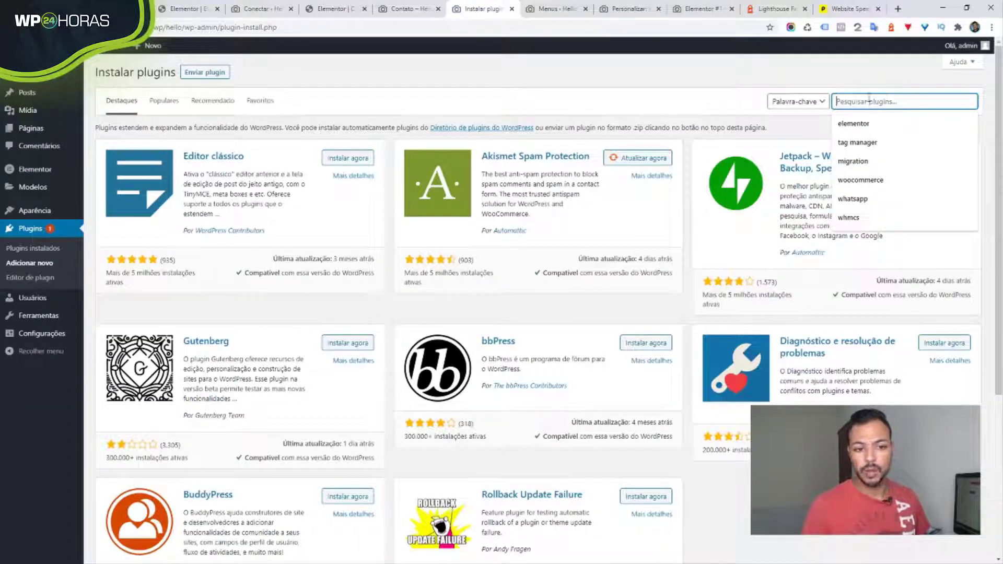
pyautogui.write('webp')
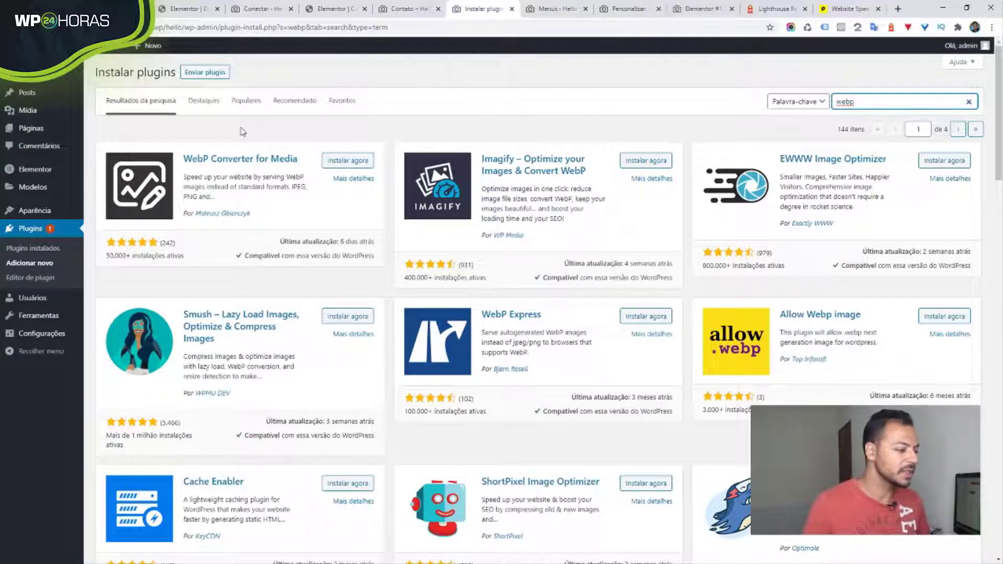
# - Find ShortPixel Image Optimizer in the webp results and install it with Instalar agora
pyautogui.scroll(-3, 678, 344)
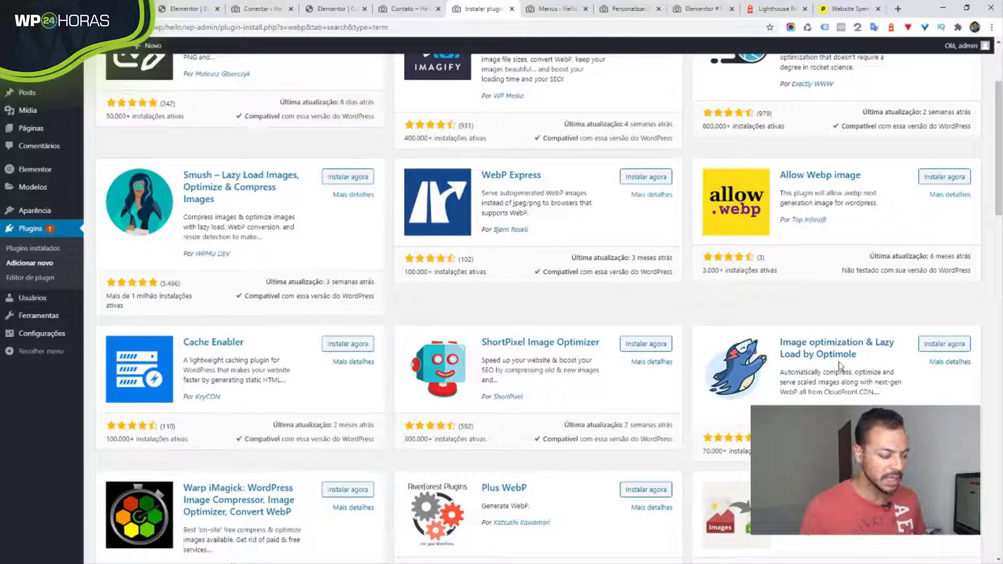
pyautogui.scroll(3, 798, 382)
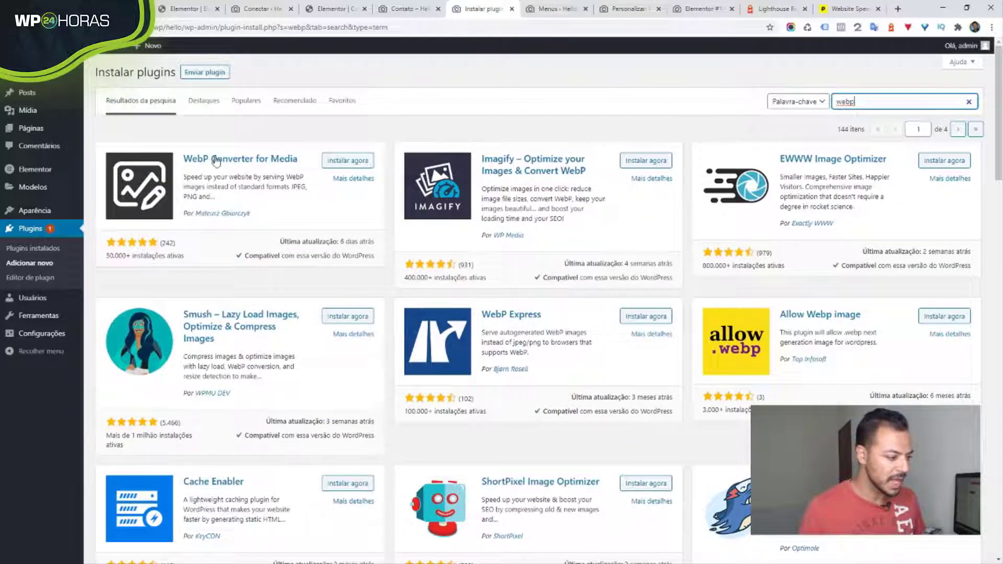
pyautogui.scroll(-3, 523, 204)
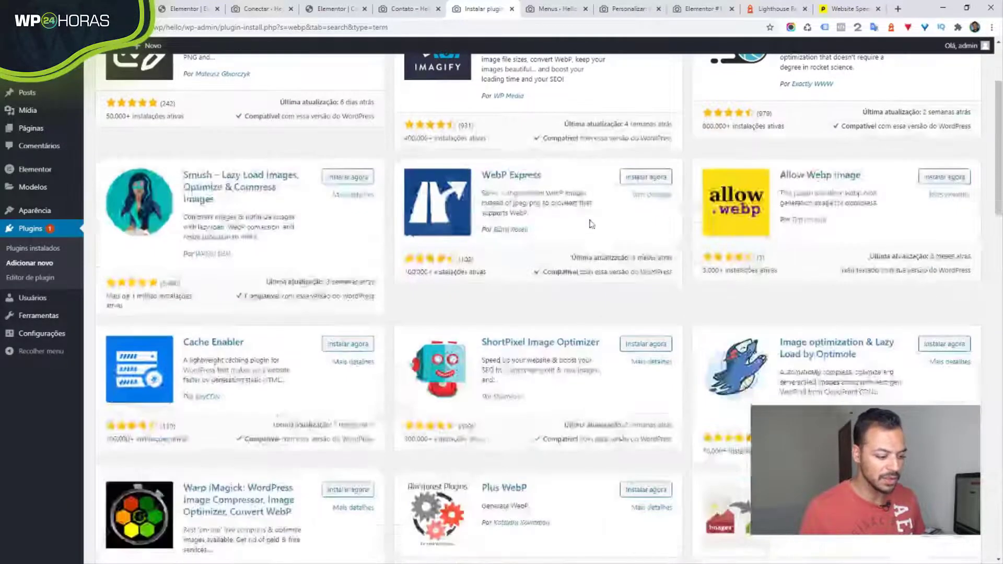
pyautogui.scroll(3, 572, 358)
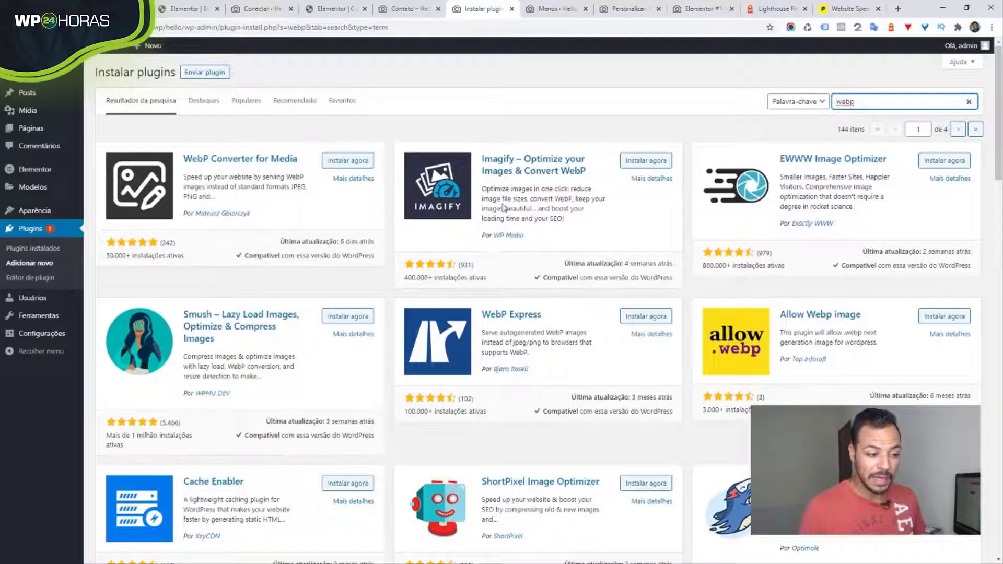
pyautogui.scroll(-3, 494, 203)
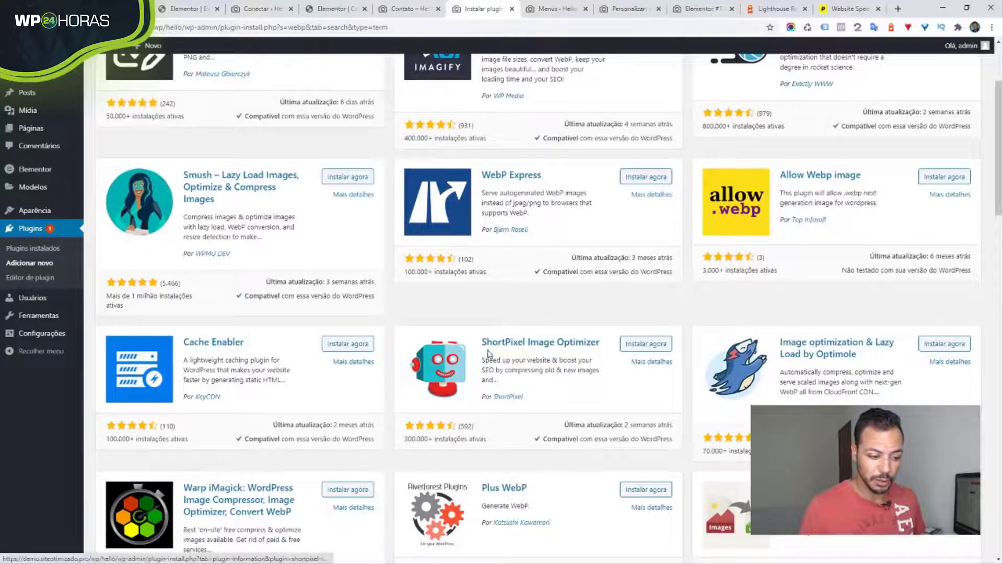
pyautogui.scroll(3, 488, 354)
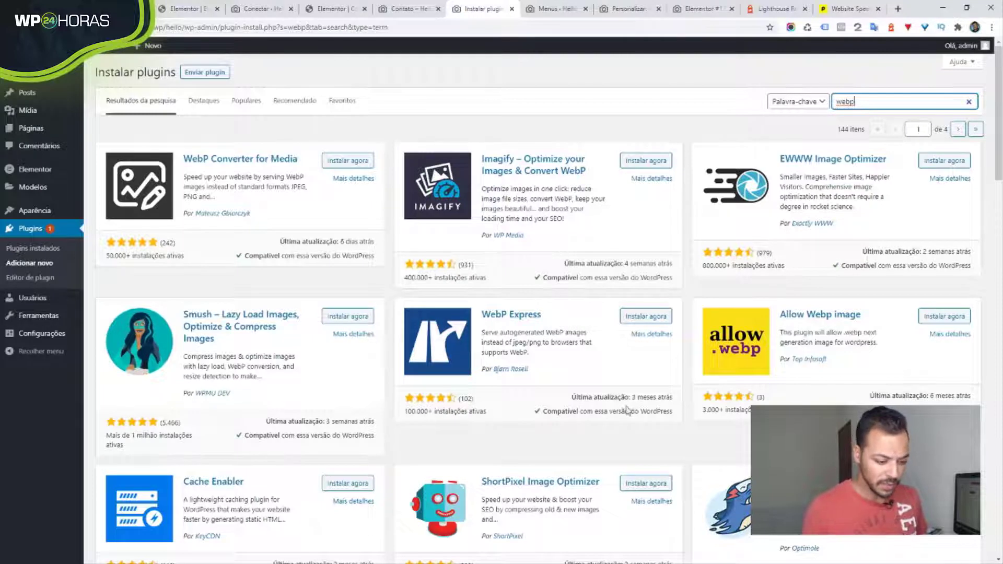
pyautogui.click(643, 484)
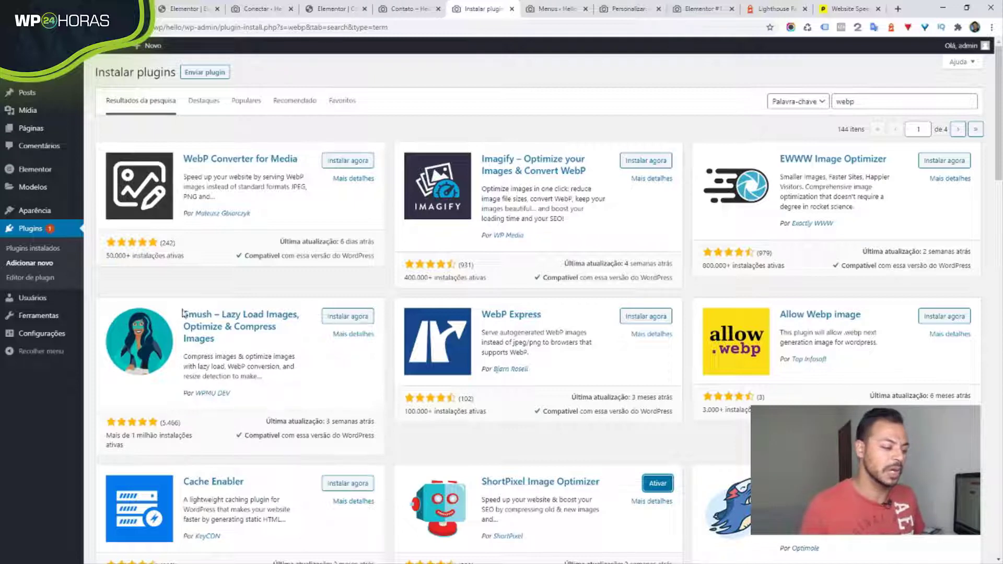
# - Activate ShortPixel, then tick the terms of service checkbox on its API key page
pyautogui.click(658, 483)
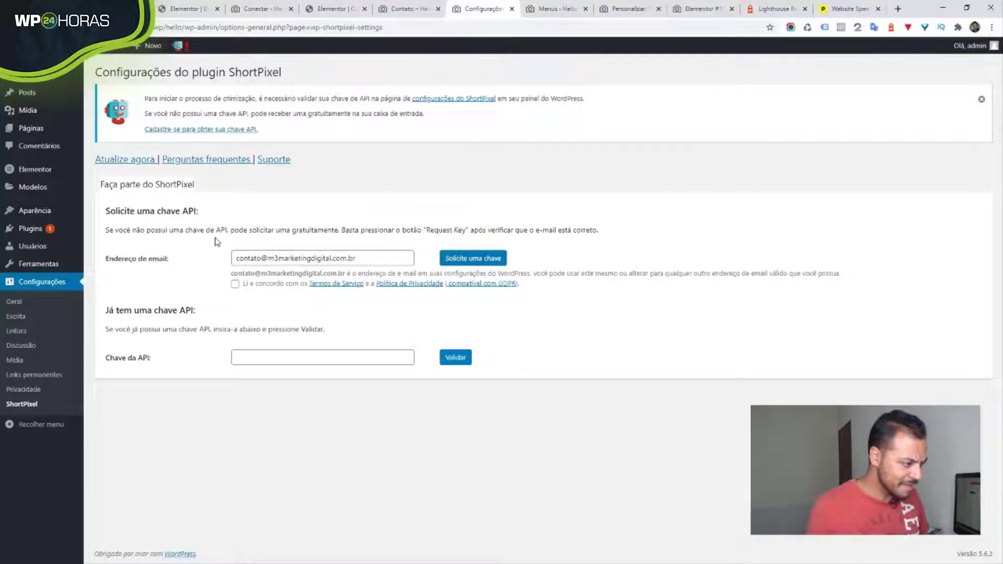
pyautogui.click(235, 285)
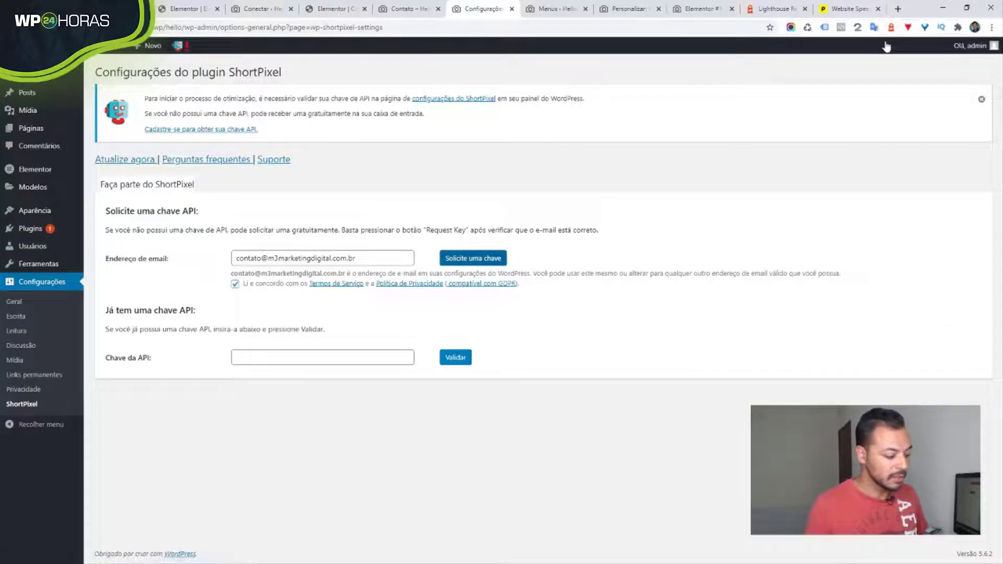
# - Go to webmail in a new tab to retrieve the ShortPixel API key
pyautogui.click(895, 11)
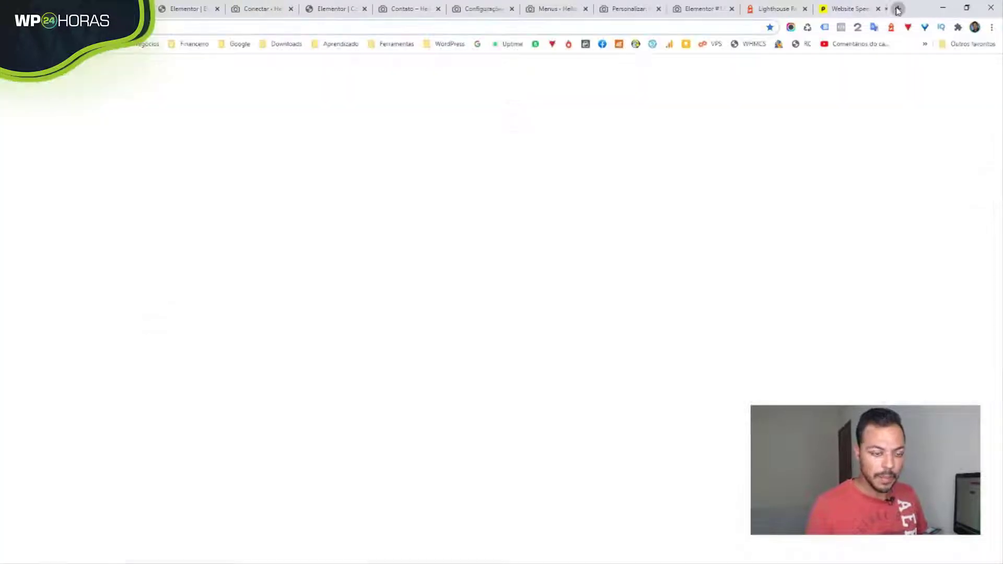
pyautogui.write('webmail')
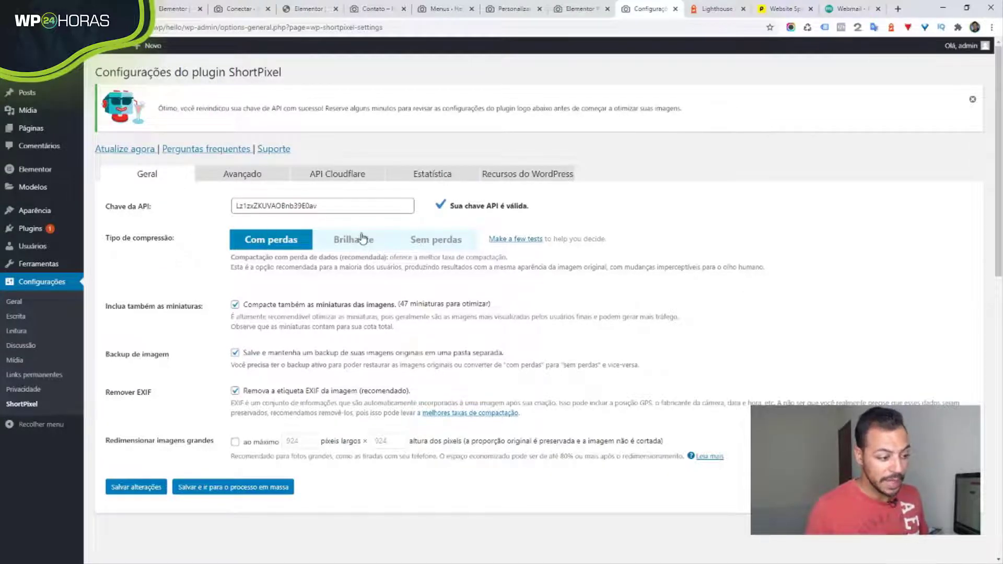
# - Pick a different compression type under Tipo de compressão in ShortPixel's Geral settings
pyautogui.click(353, 250)
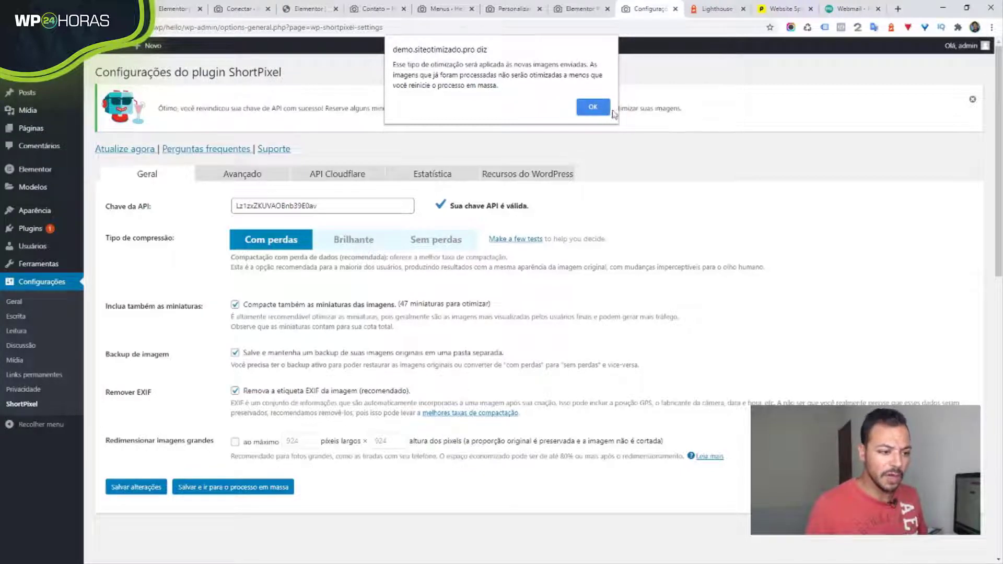
# - Confirm the new-images-only alert so compression stays set to Brilhante (glossy)
pyautogui.click(595, 107)
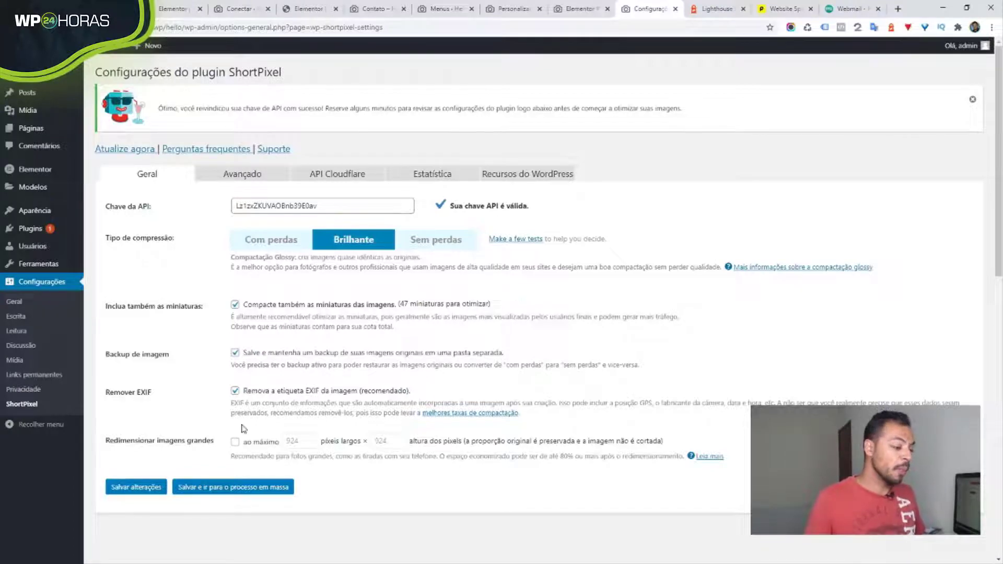
# - Enable Redimensionar imagens grandes at 1200 × 1200 pixels, settling on Cover mode over Contain
pyautogui.click(235, 444)
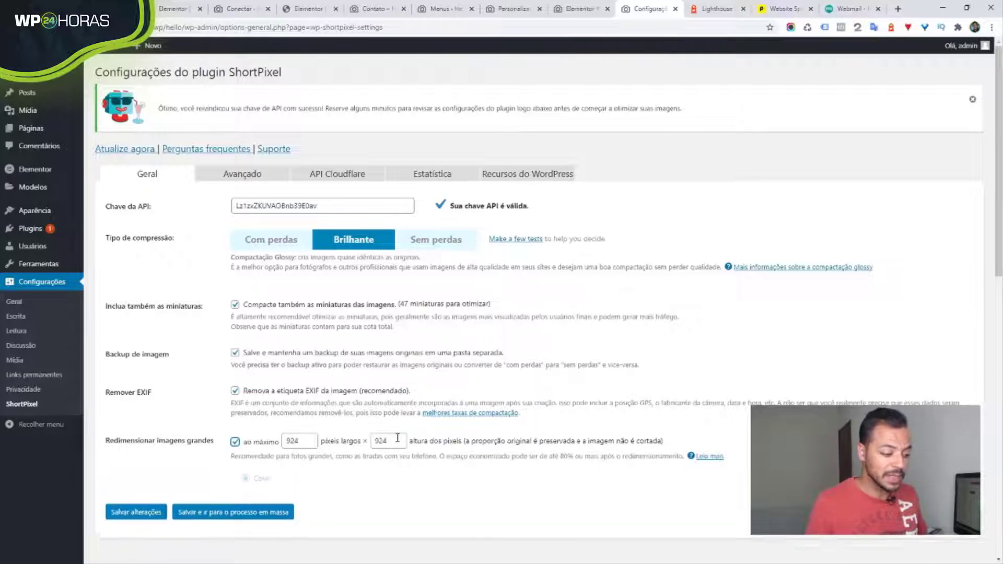
pyautogui.scroll(-3, 373, 441)
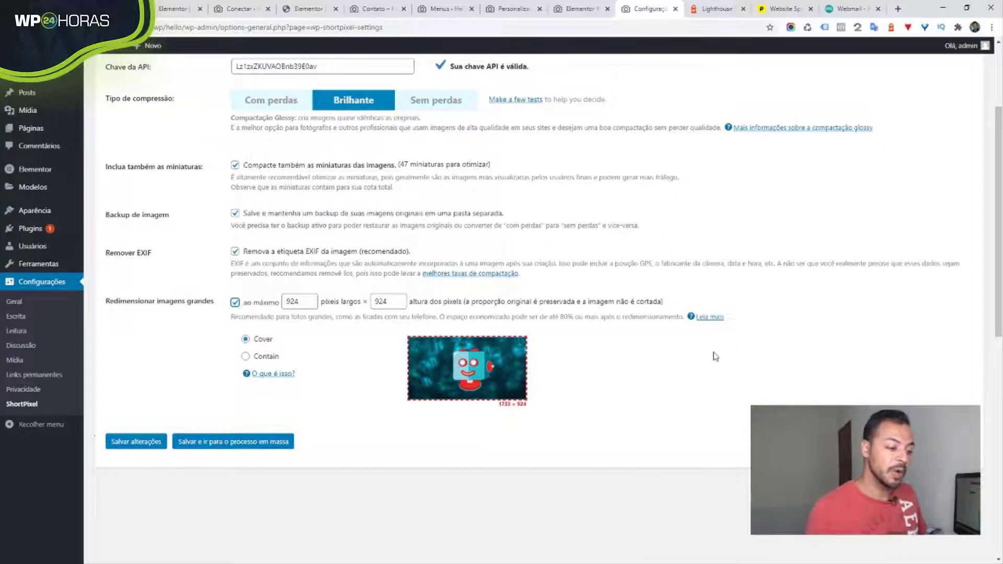
pyautogui.moveTo(311, 301); pyautogui.dragTo(277, 301)
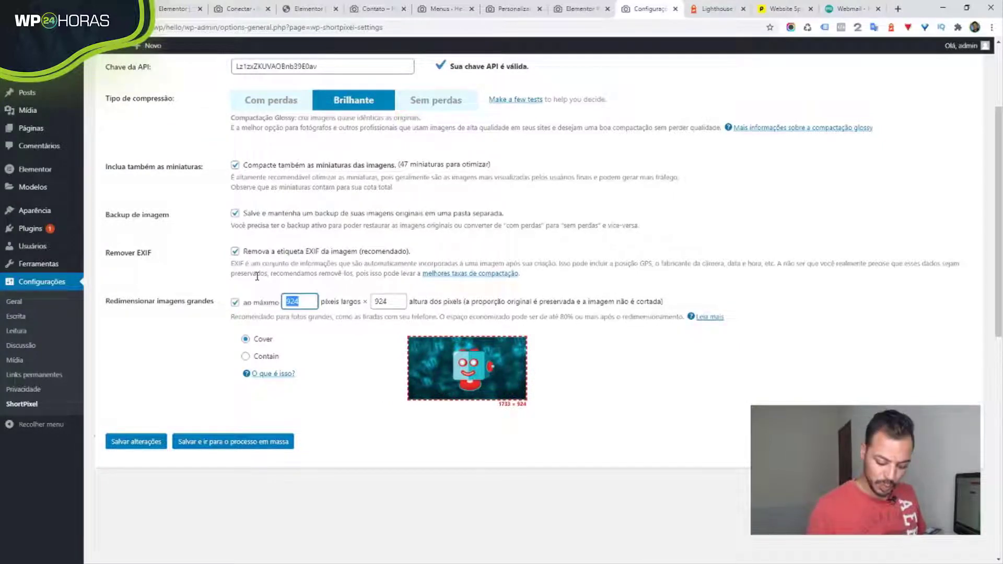
pyautogui.write('1200')
pyautogui.press('Tab')
pyautogui.write('1')
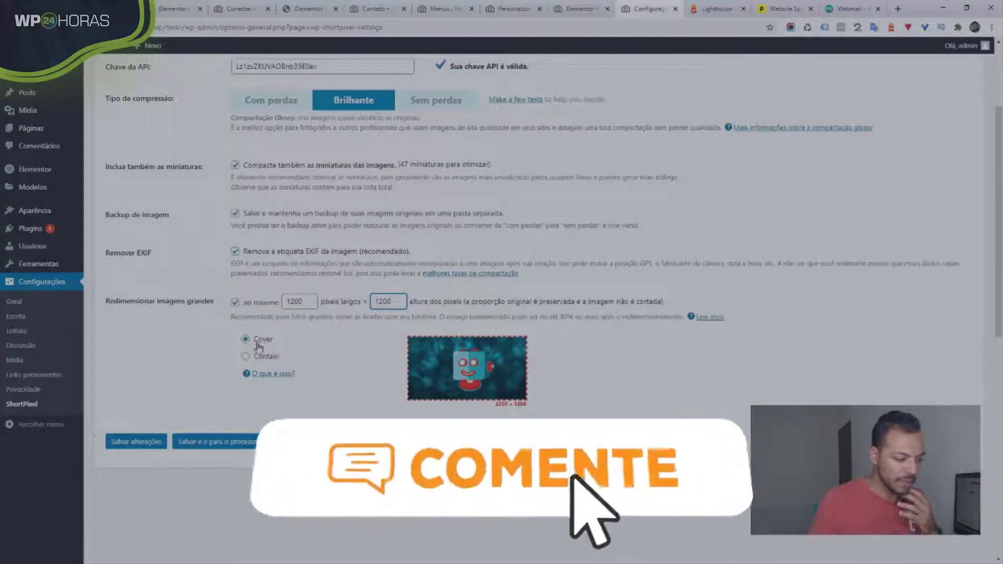
pyautogui.click(260, 361)
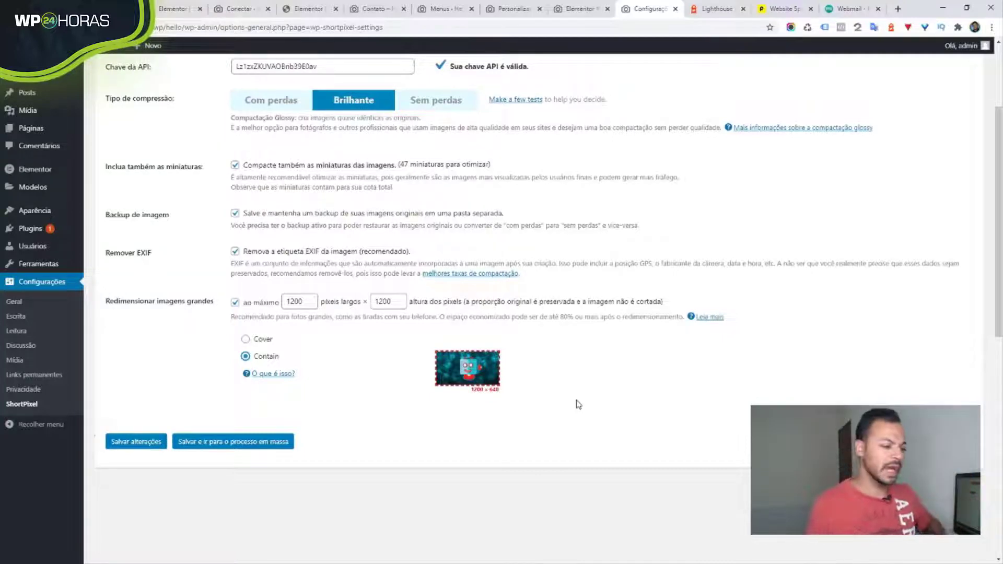
pyautogui.click(246, 340)
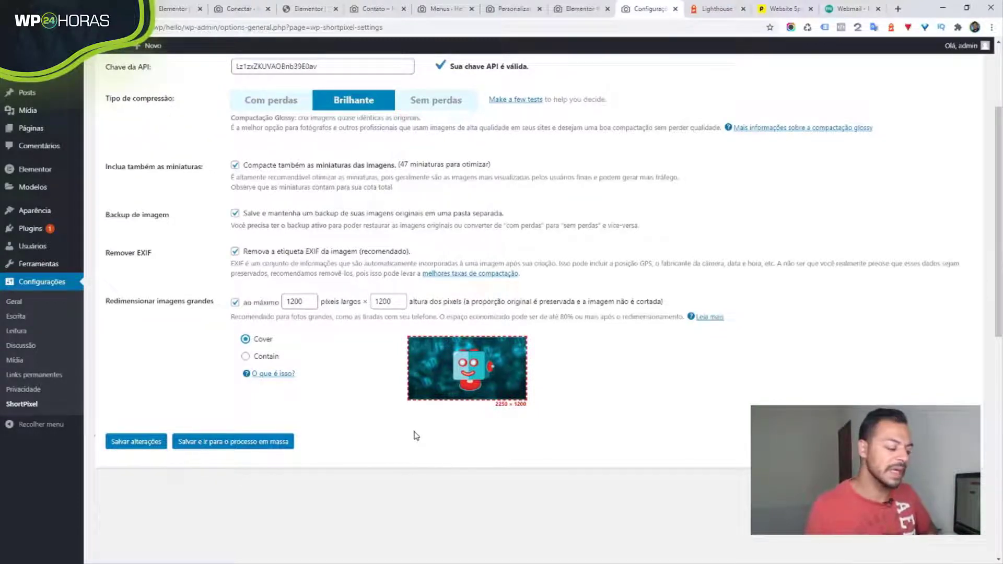
# - Save settings, tick Crie versões WebP, and start bulk-optimizing the 64 images
pyautogui.click(220, 445)
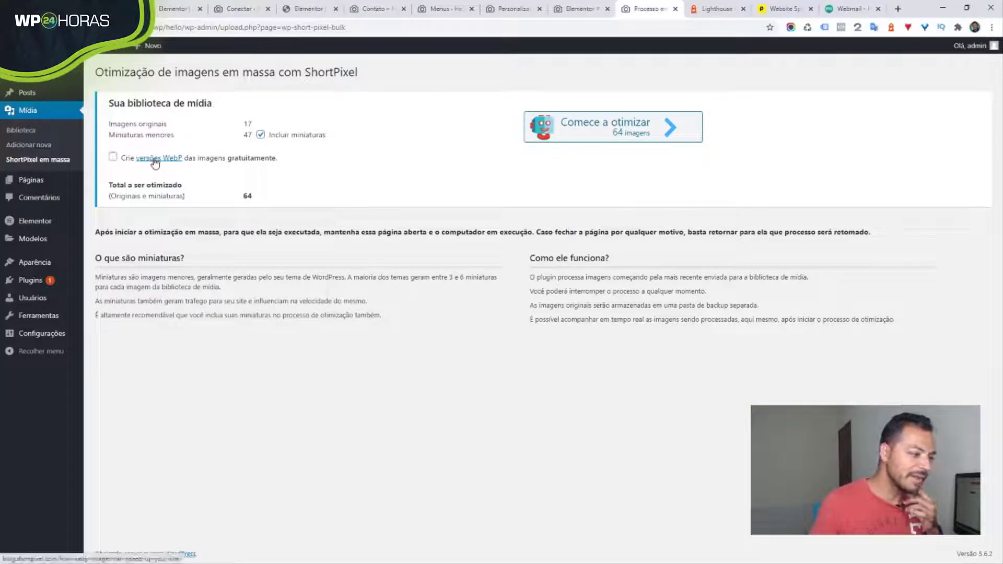
pyautogui.click(113, 157)
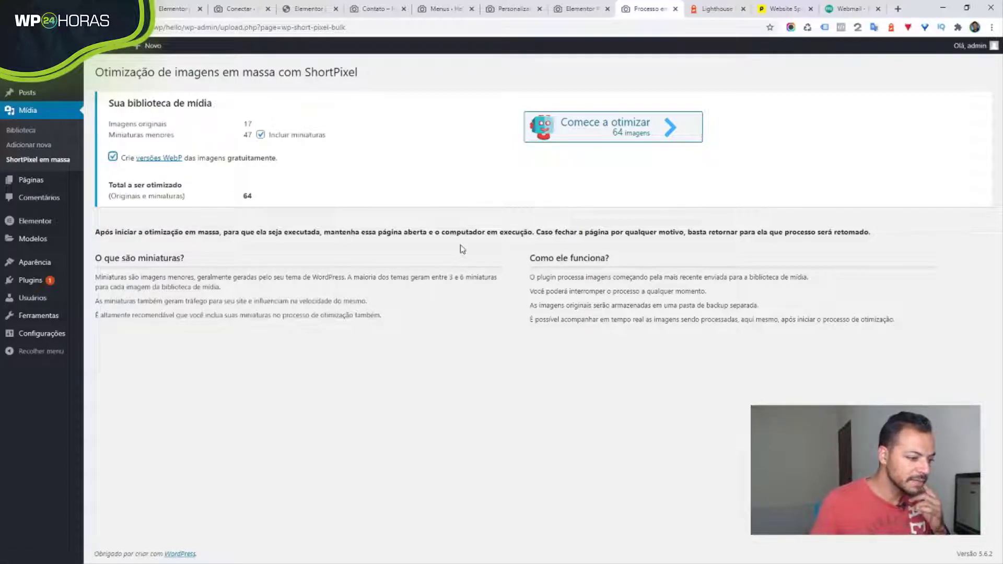
pyautogui.click(640, 135)
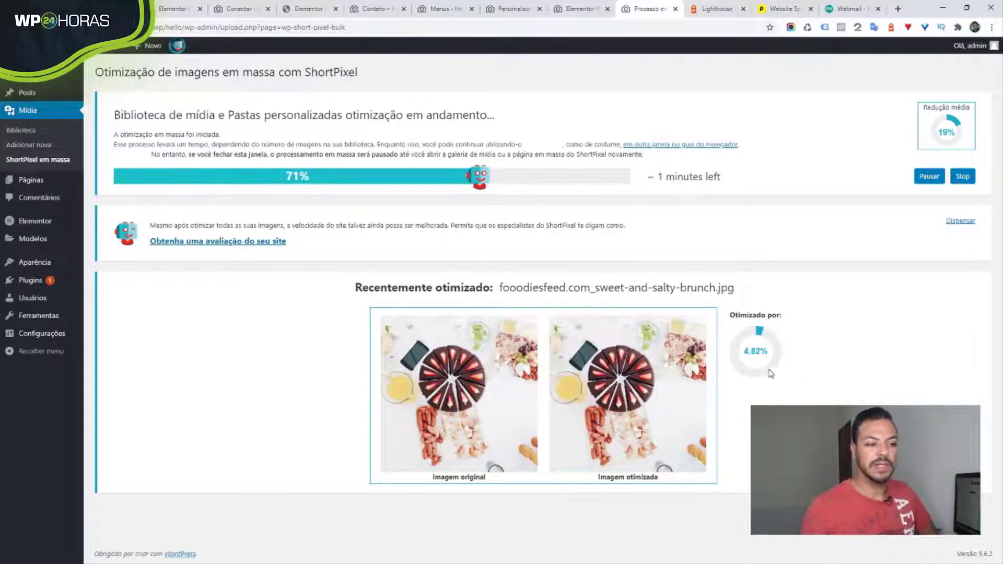
# - Switch to the tab with the site's Preston page while bulk optimization reaches 71%
pyautogui.click(572, 7)
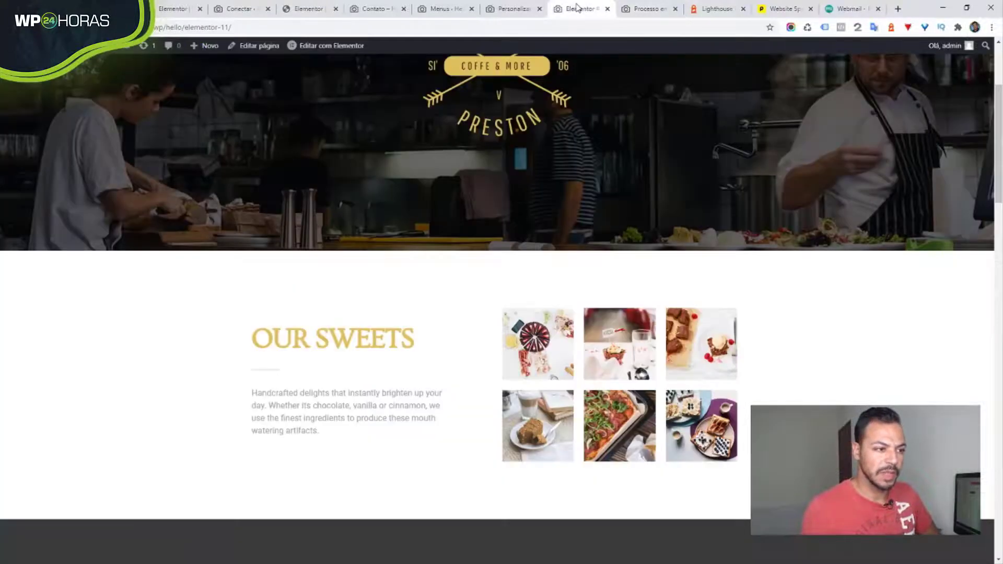
# - Open ShortPixel settings in a new tab placed before the bulk process tab, showing Avançado
pyautogui.click(634, 9)
pyautogui.moveTo(81, 333)
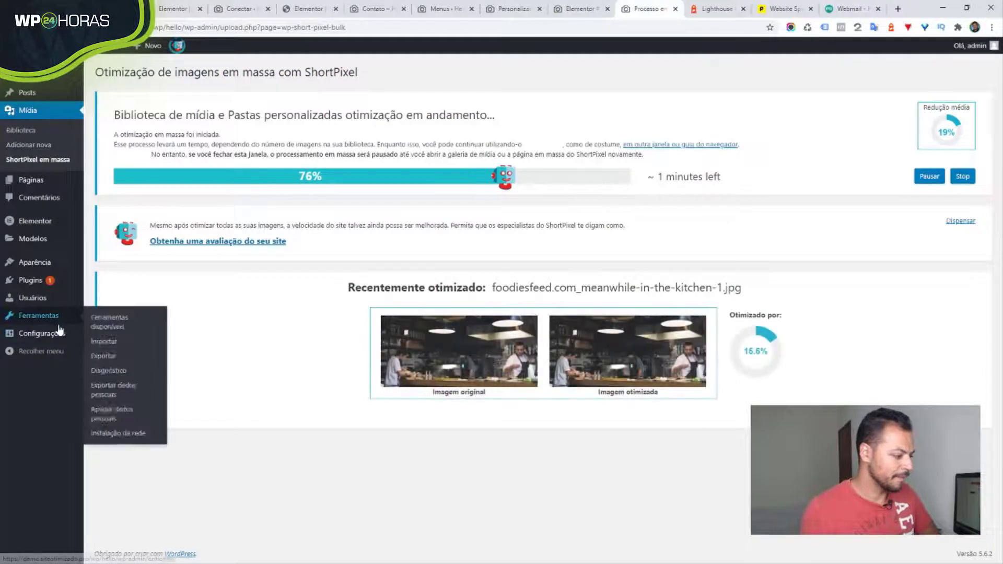
pyautogui.rightClick(98, 445)
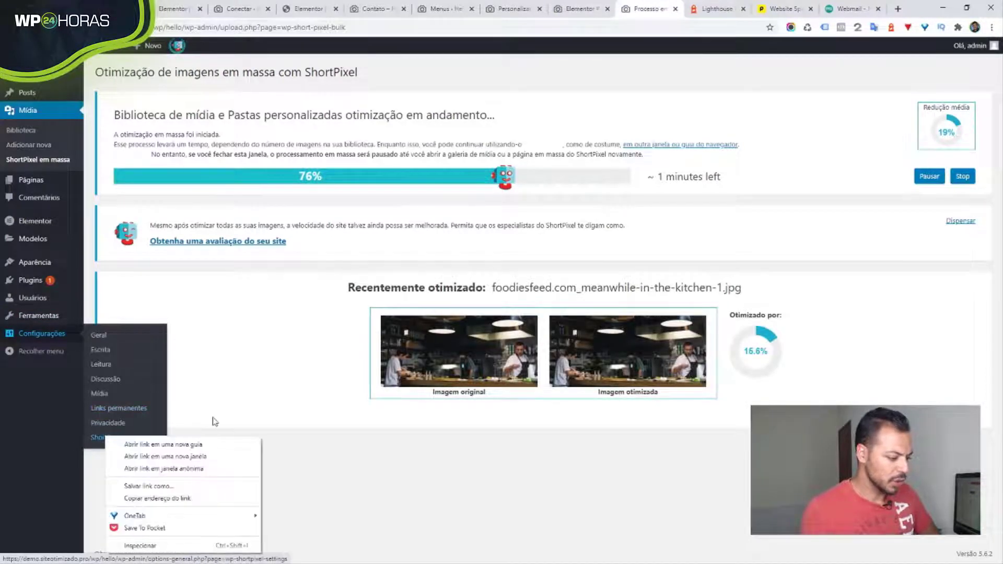
pyautogui.click(211, 442)
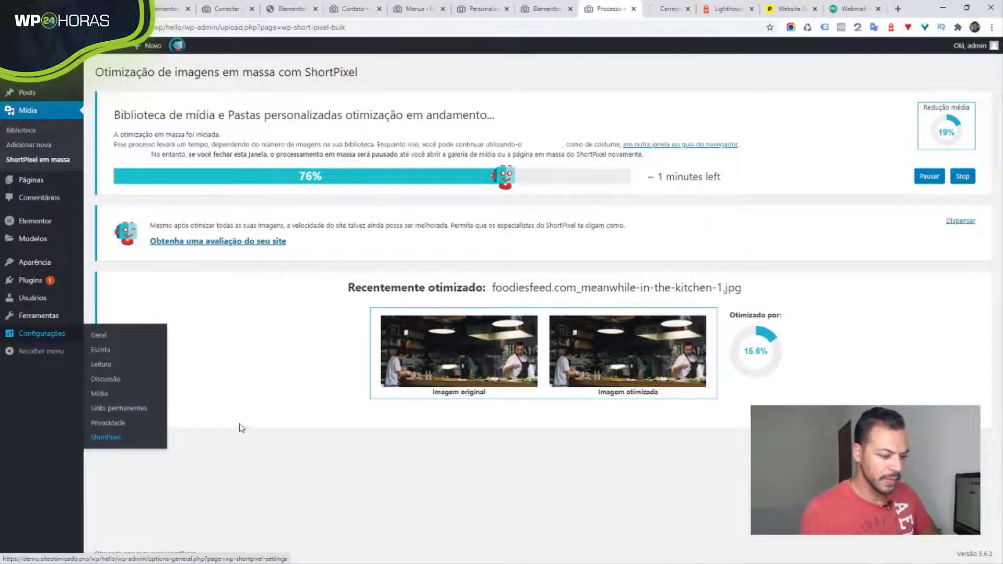
pyautogui.click(666, 9)
pyautogui.moveTo(666, 9); pyautogui.dragTo(600, 13)
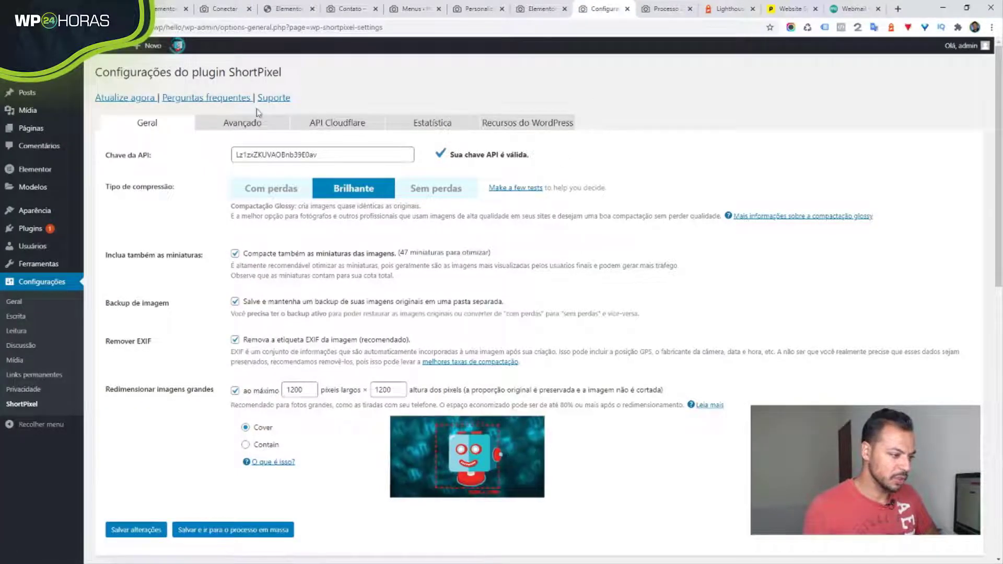
pyautogui.click(253, 125)
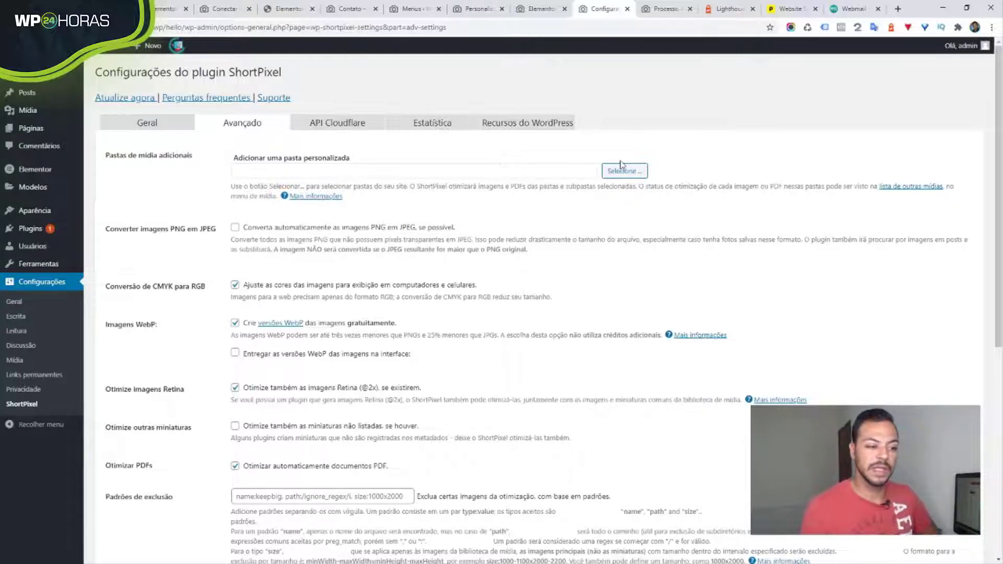
pyautogui.click(637, 174)
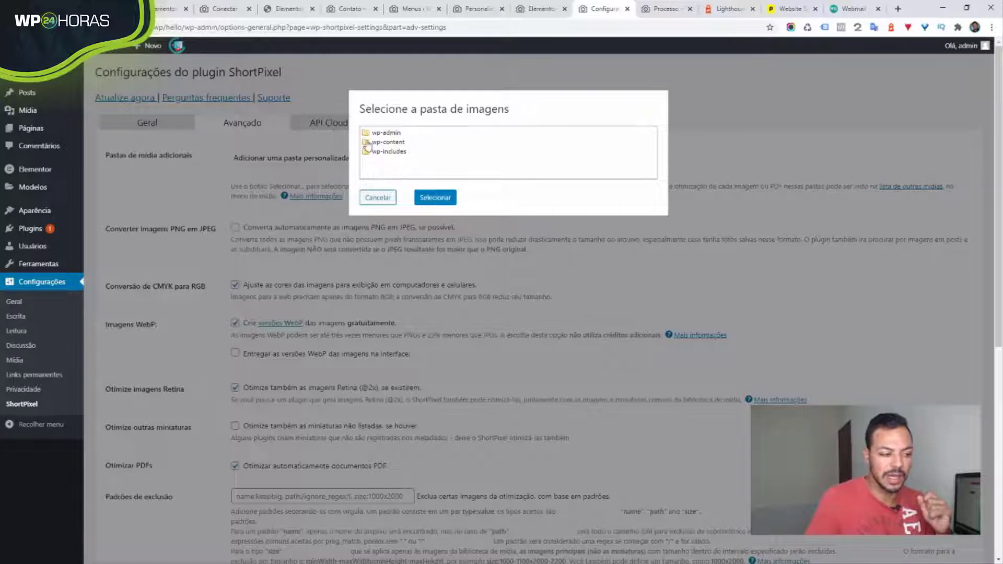
pyautogui.click(391, 143)
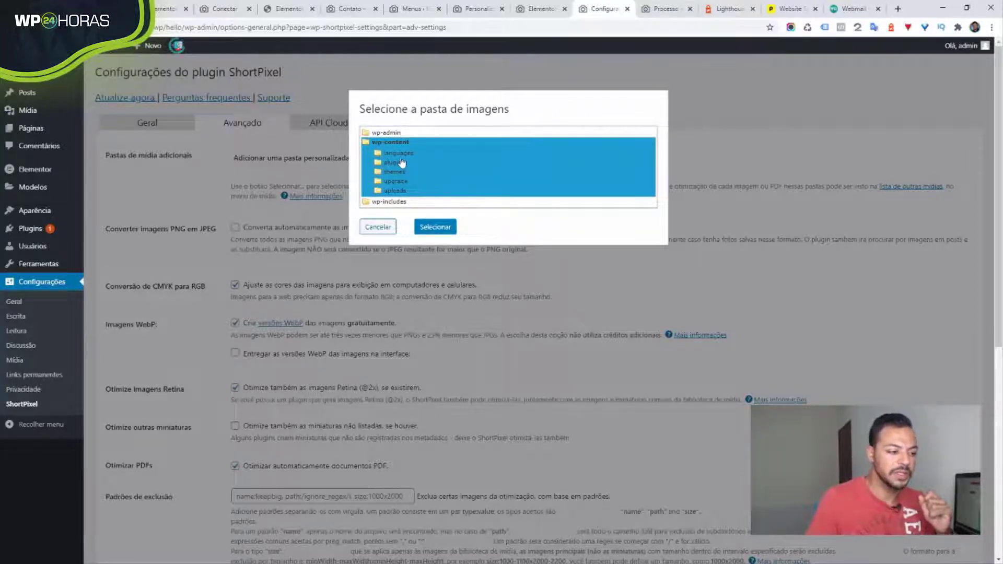
pyautogui.click(372, 227)
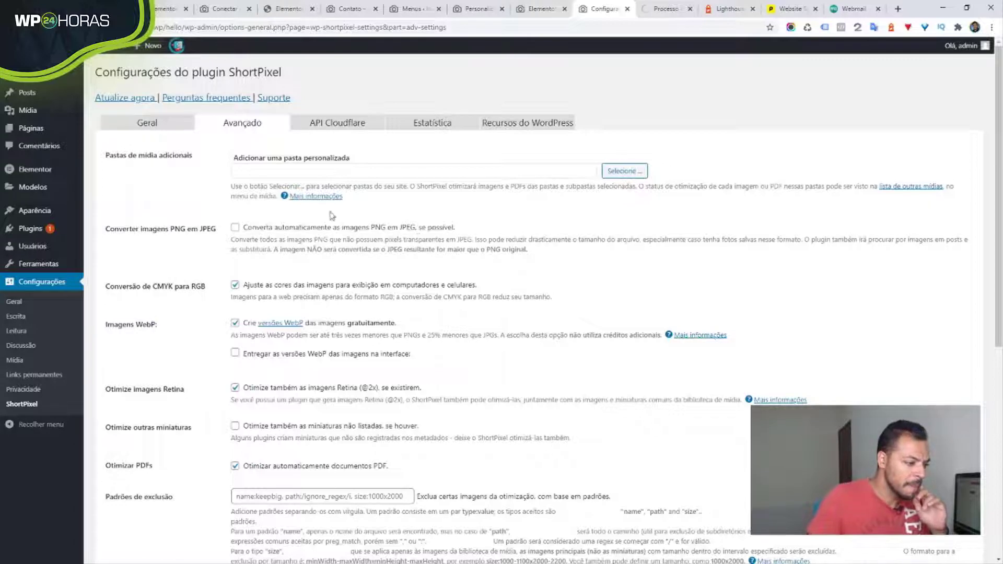
pyautogui.click(236, 229)
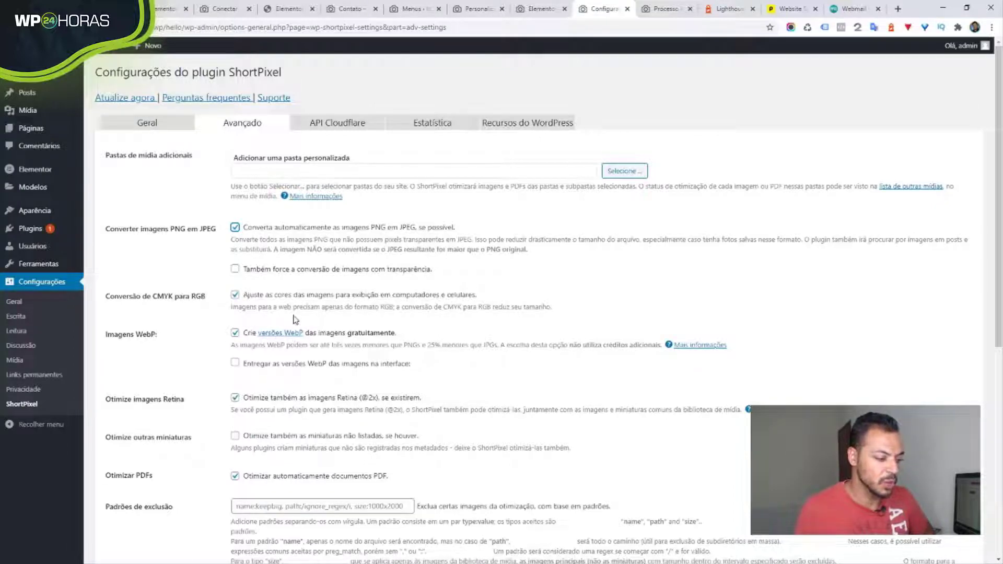
pyautogui.click(235, 365)
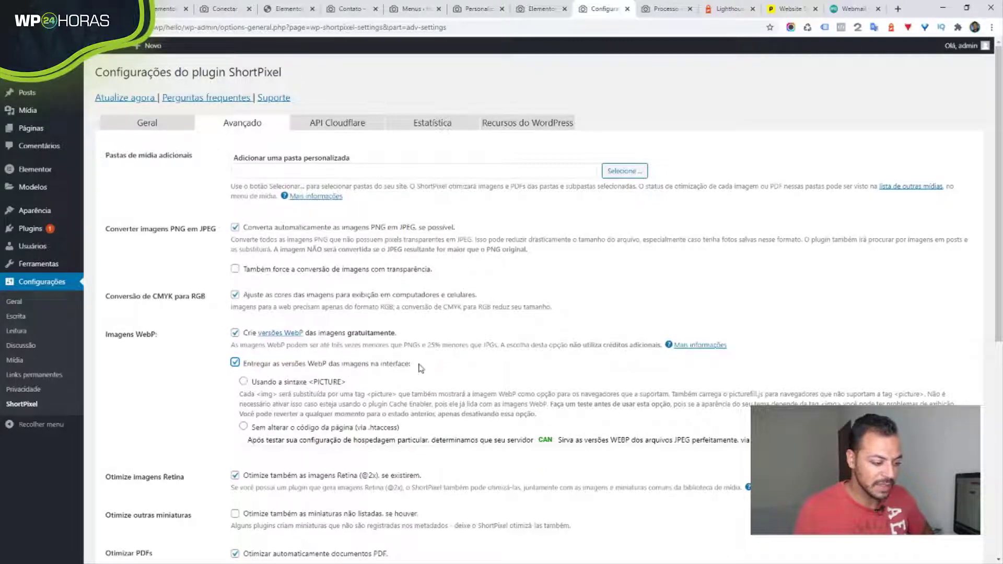
pyautogui.scroll(-1, 426, 363)
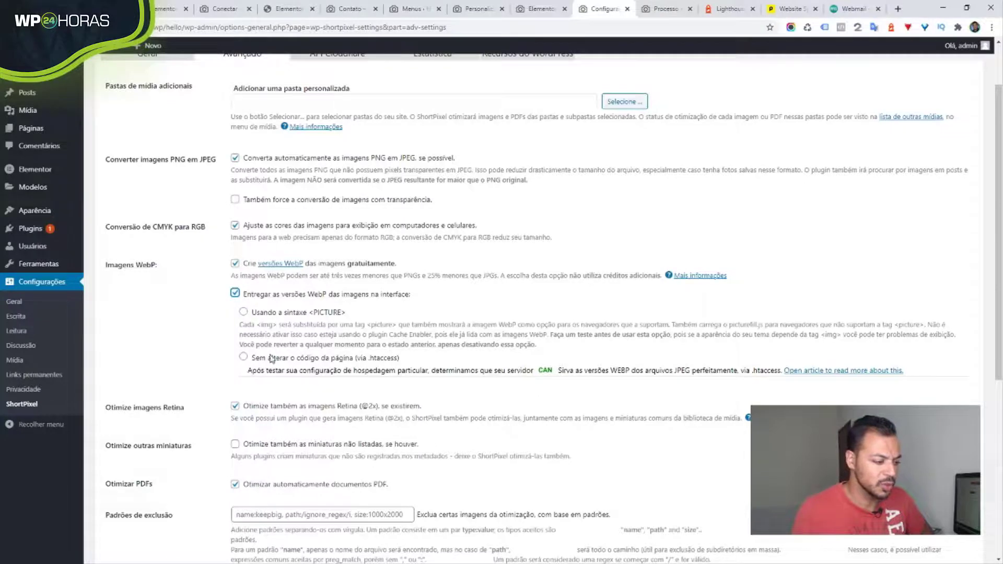
pyautogui.scroll(-3, 271, 359)
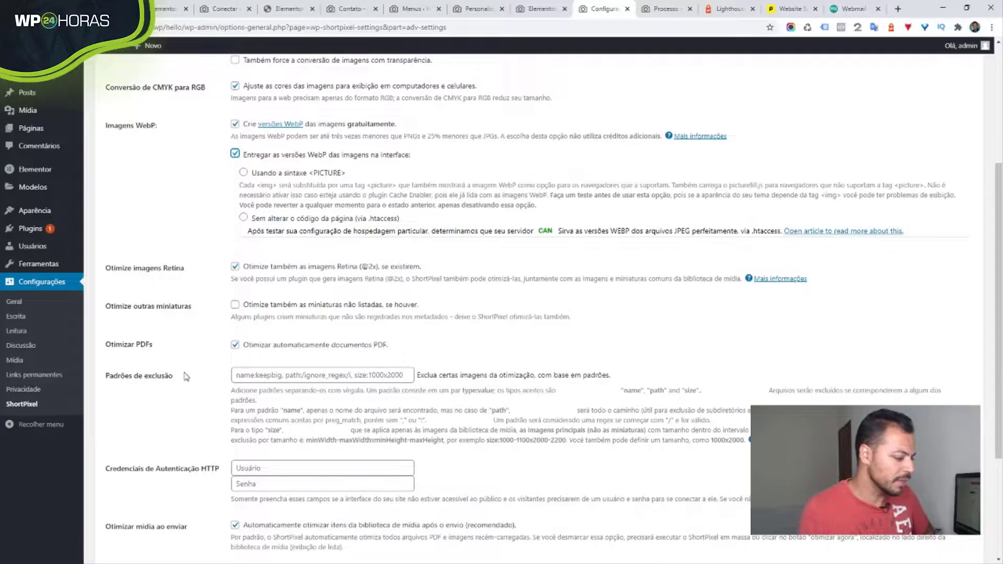
# - Tick 'thumbnail (150px × 150px)' under Excluir tamanhos de miniatura and save the Avançado settings
pyautogui.scroll(-3, 195, 308)
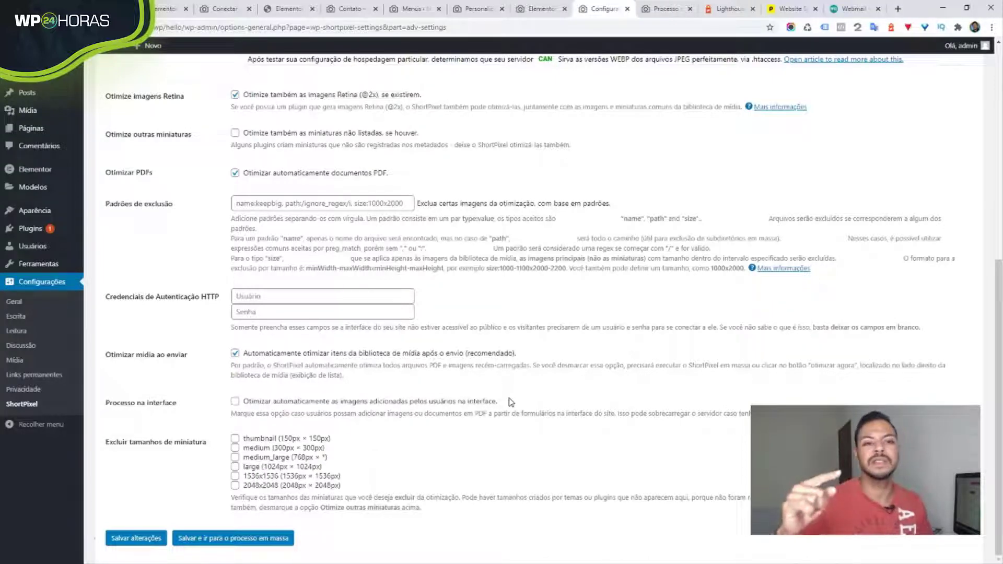
pyautogui.scroll(5, 32, 151)
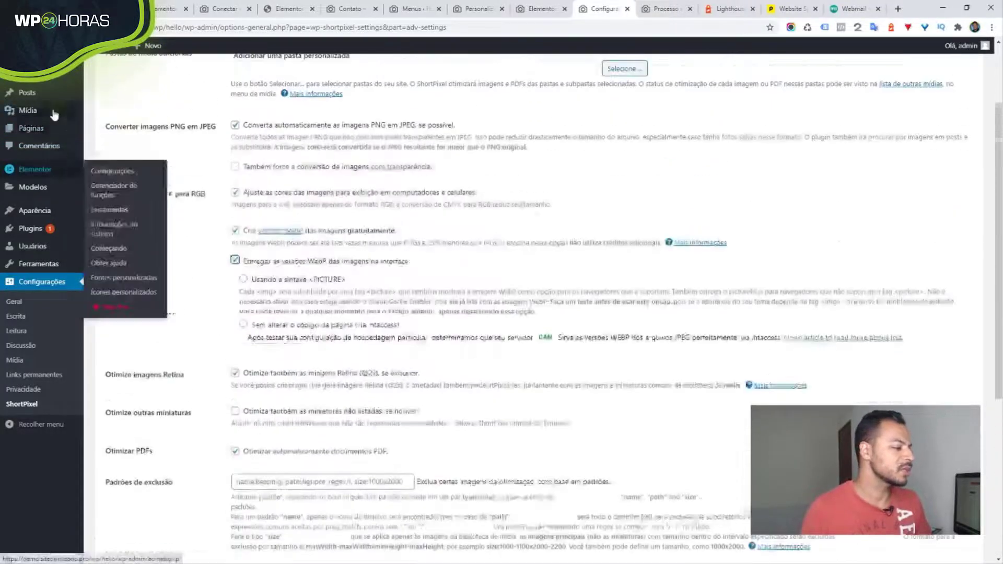
pyautogui.moveTo(36, 114)
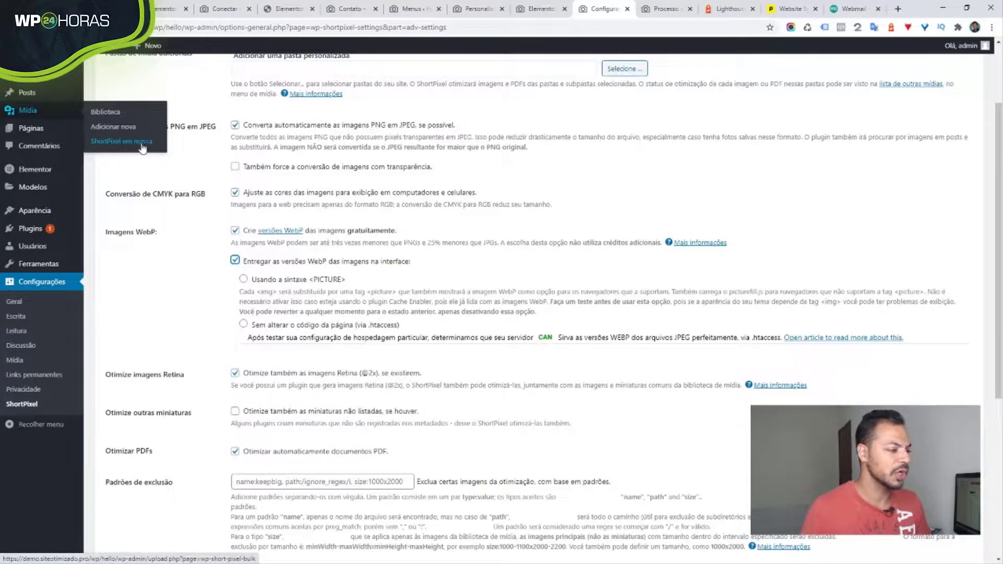
pyautogui.scroll(-5, 467, 303)
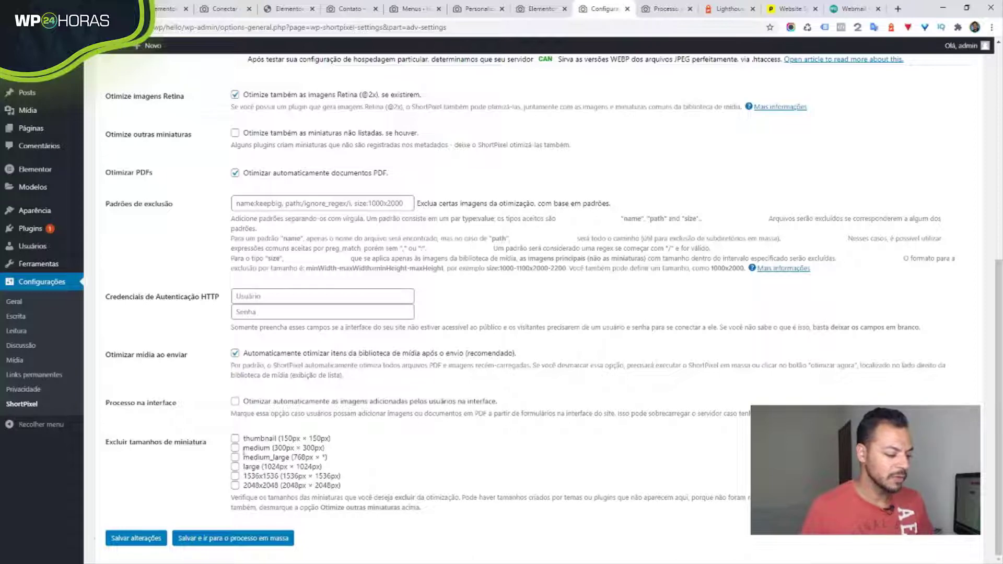
pyautogui.click(236, 440)
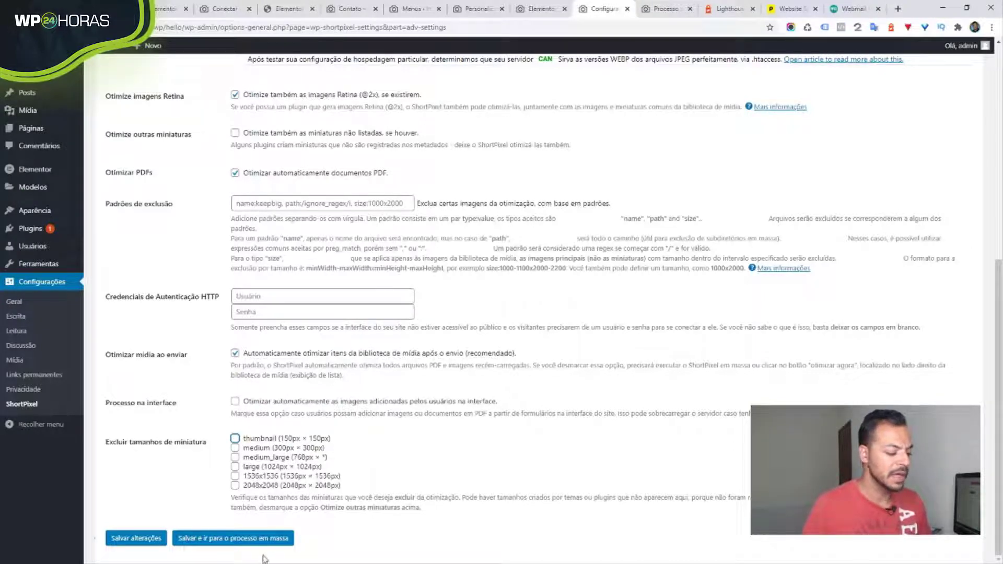
pyautogui.click(159, 546)
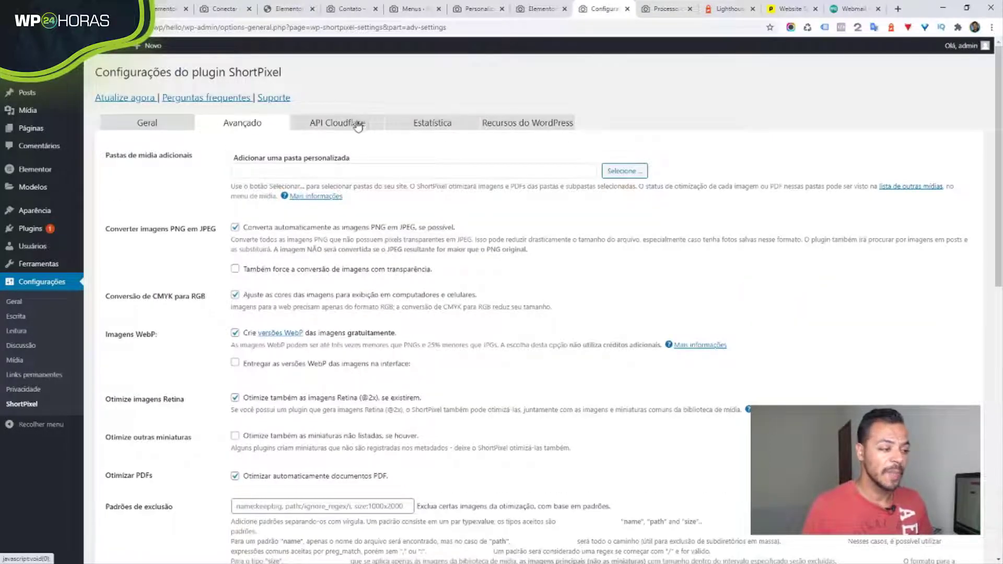
# - Open the API Cloudflare tab and leave 'Chave de API global' selected with zone ID, key and e-mail fields
pyautogui.click(358, 124)
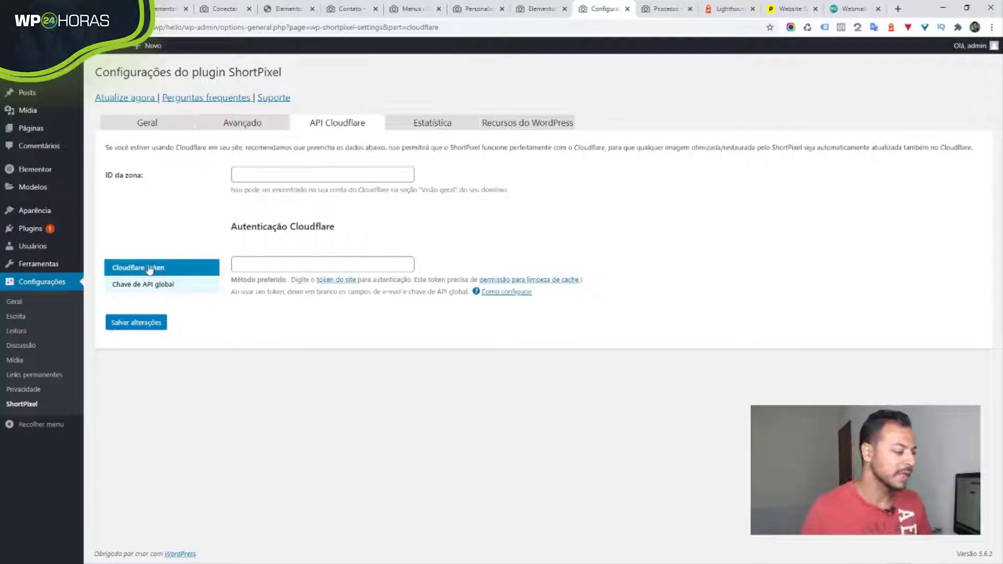
pyautogui.click(168, 293)
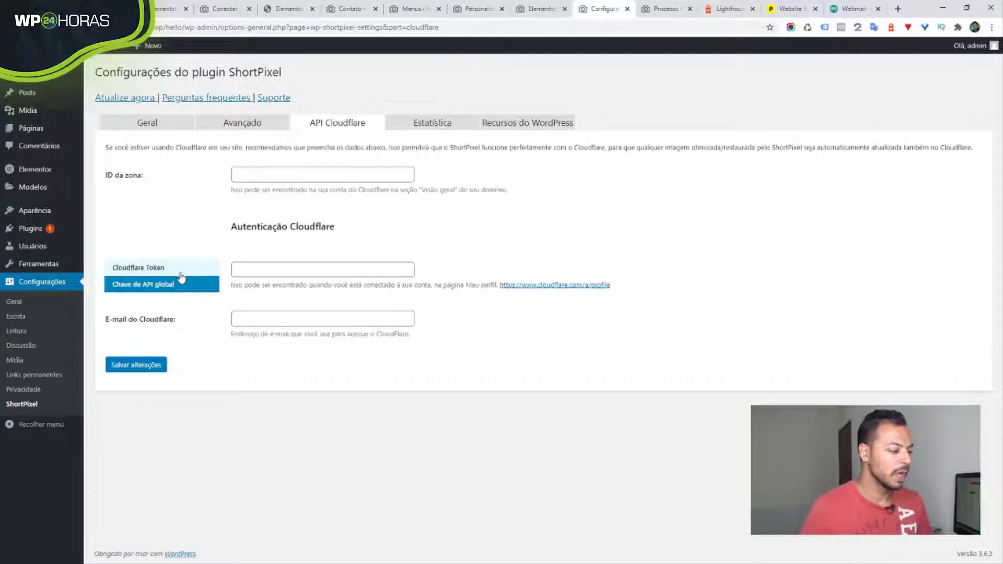
pyautogui.click(180, 275)
pyautogui.click(178, 287)
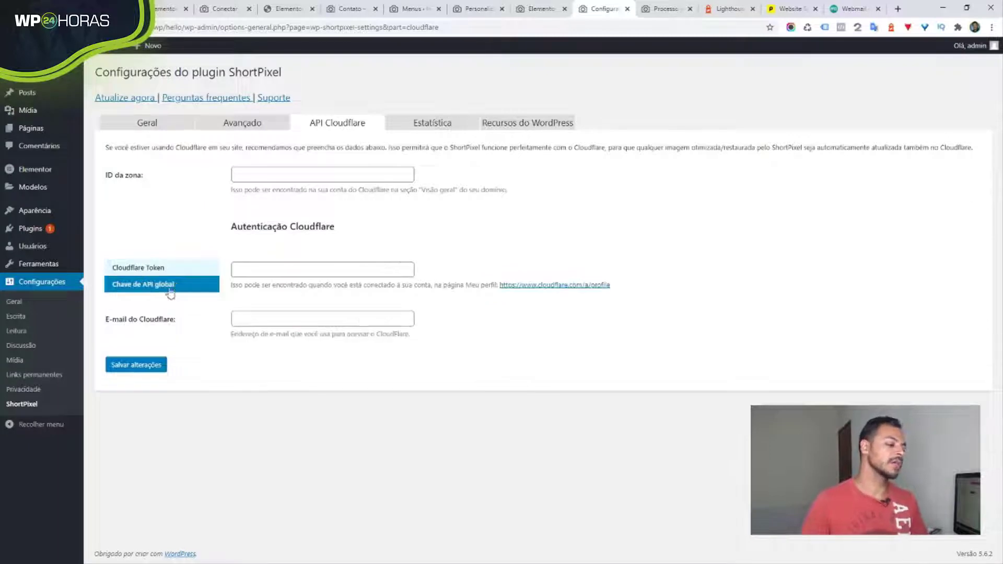
pyautogui.click(194, 266)
pyautogui.click(181, 283)
pyautogui.click(183, 268)
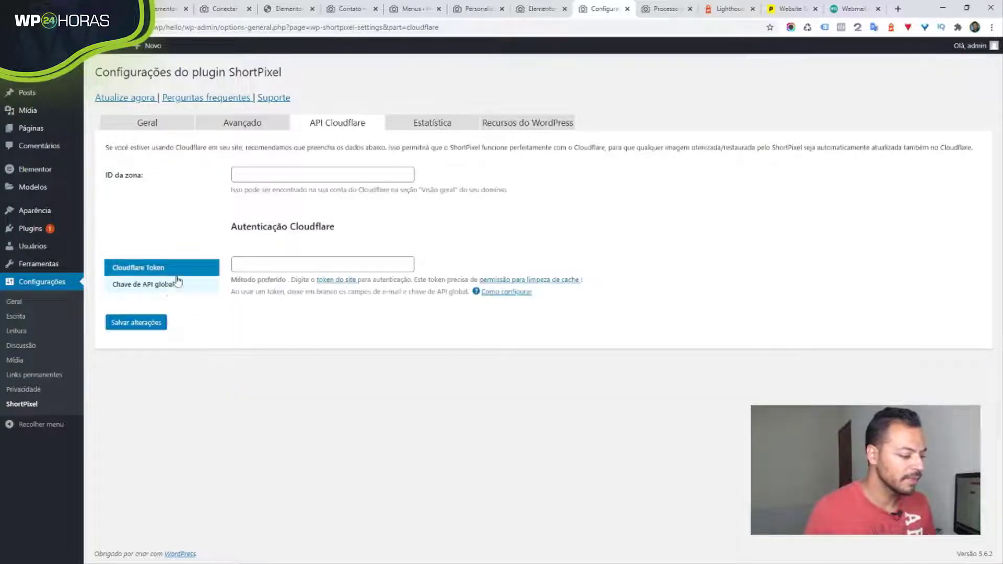
pyautogui.click(171, 293)
pyautogui.click(183, 273)
pyautogui.click(177, 286)
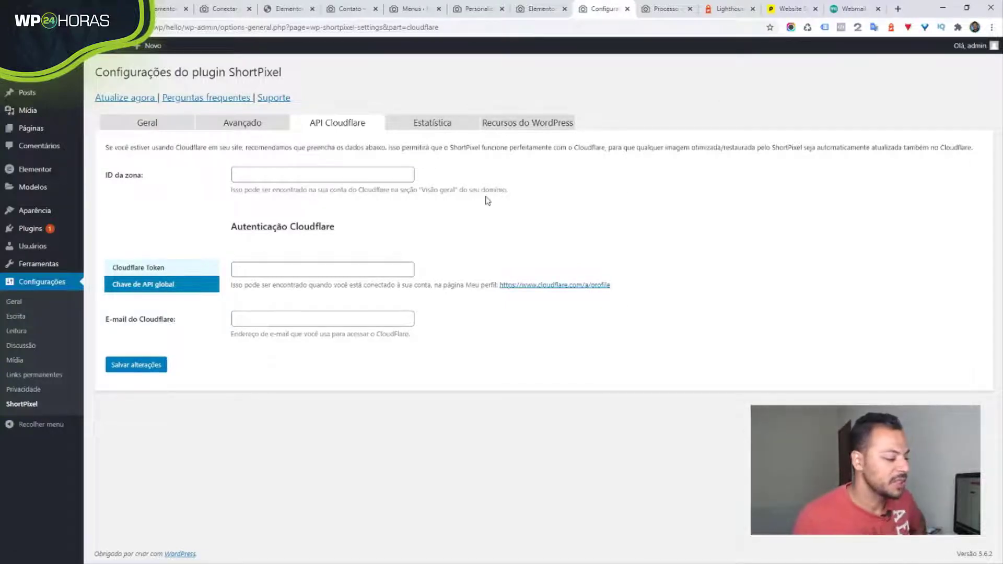
# - Show the Estatística tab: 20.62% average compression, 576.33 KB saved, 38 of 100 credits used
pyautogui.click(440, 128)
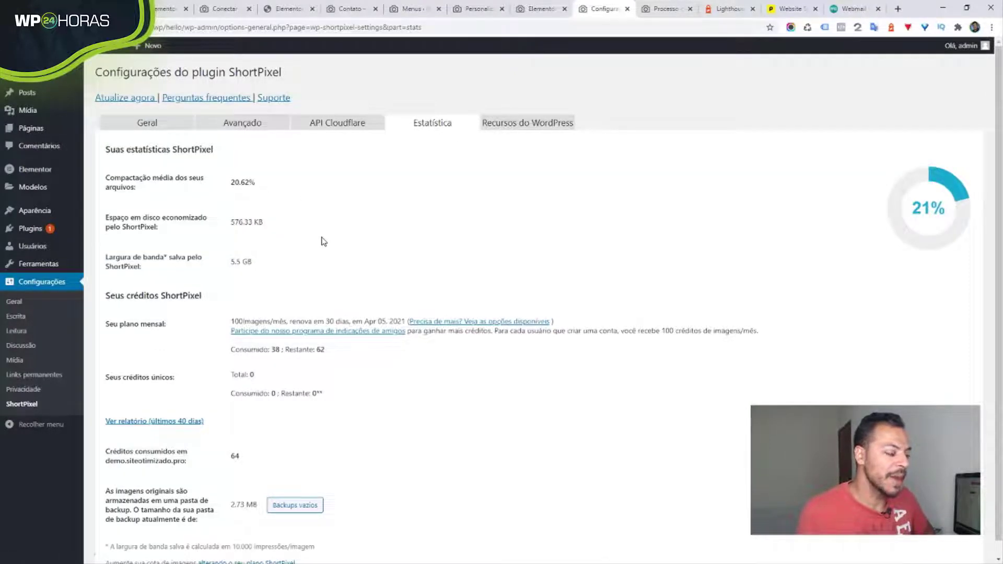
pyautogui.scroll(-1, 342, 243)
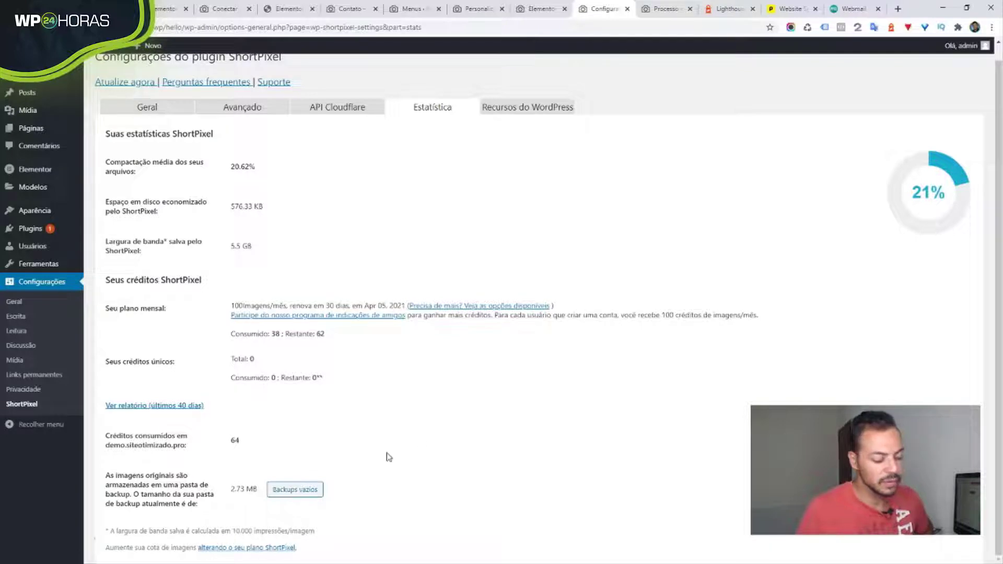
# - Browse Recursos do WordPress, check the finished bulk process, then return to the Lighthouse report
pyautogui.click(548, 114)
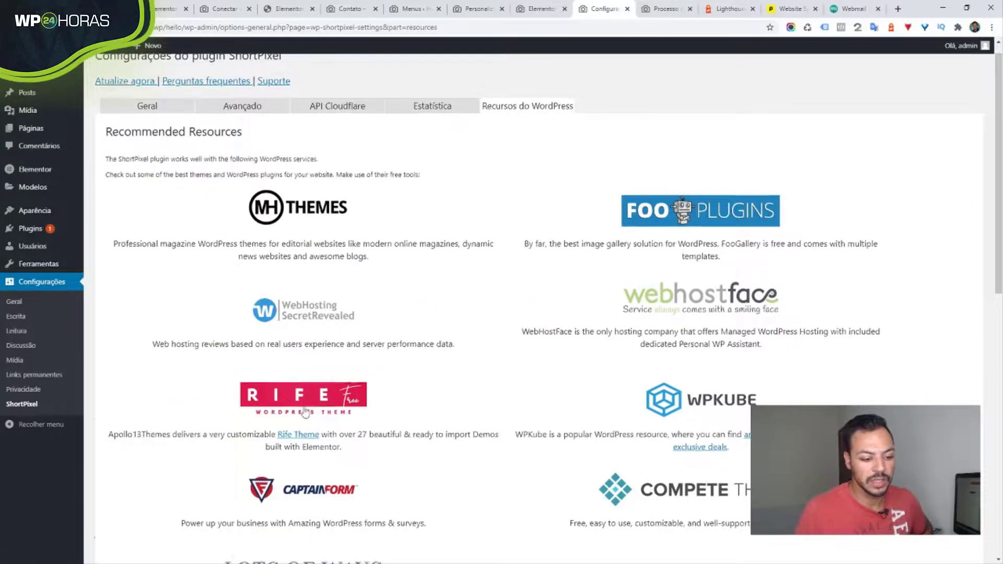
pyautogui.scroll(-5, 497, 418)
pyautogui.scroll(-4, 496, 410)
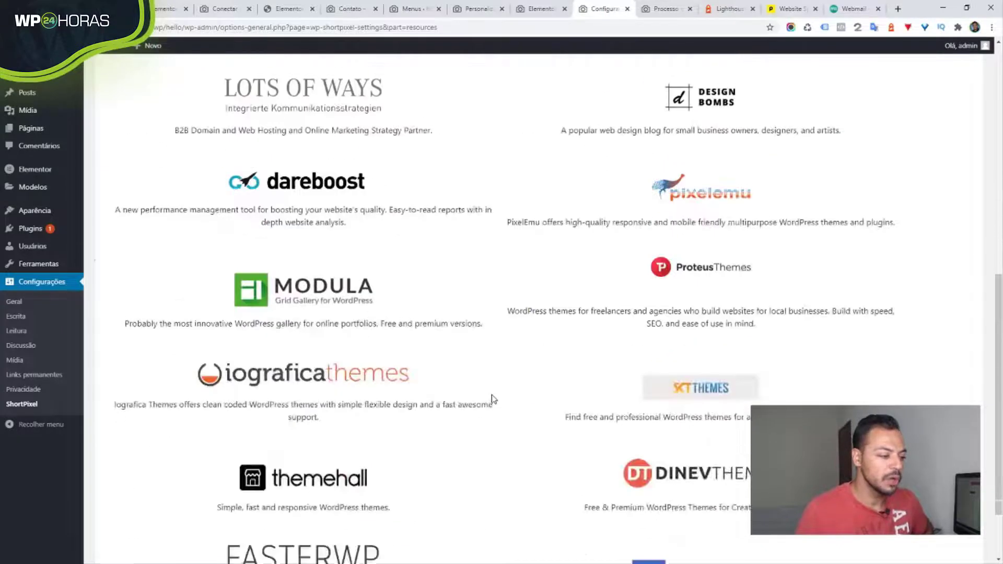
pyautogui.scroll(-2, 496, 397)
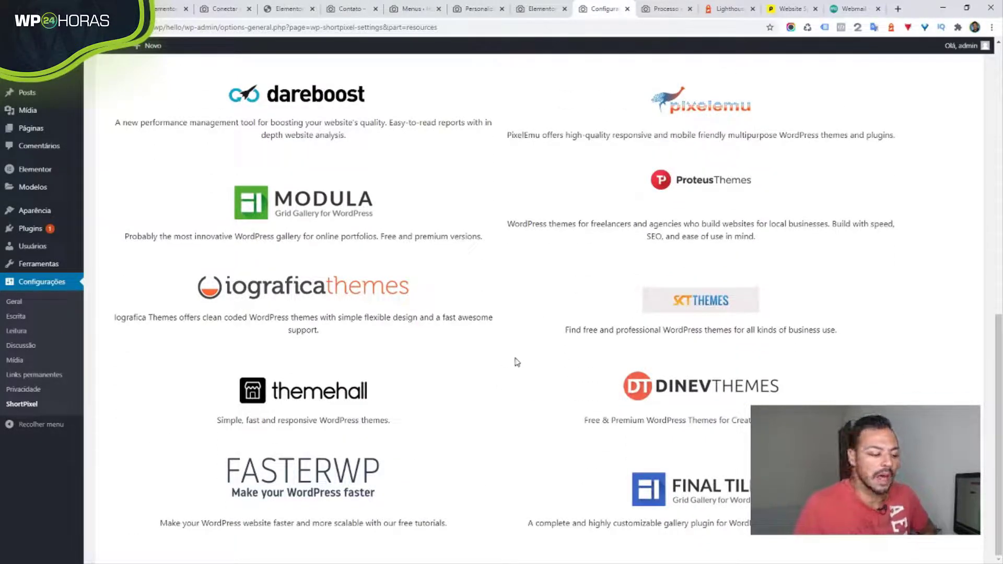
pyautogui.scroll(4, 515, 360)
pyautogui.scroll(-4, 513, 360)
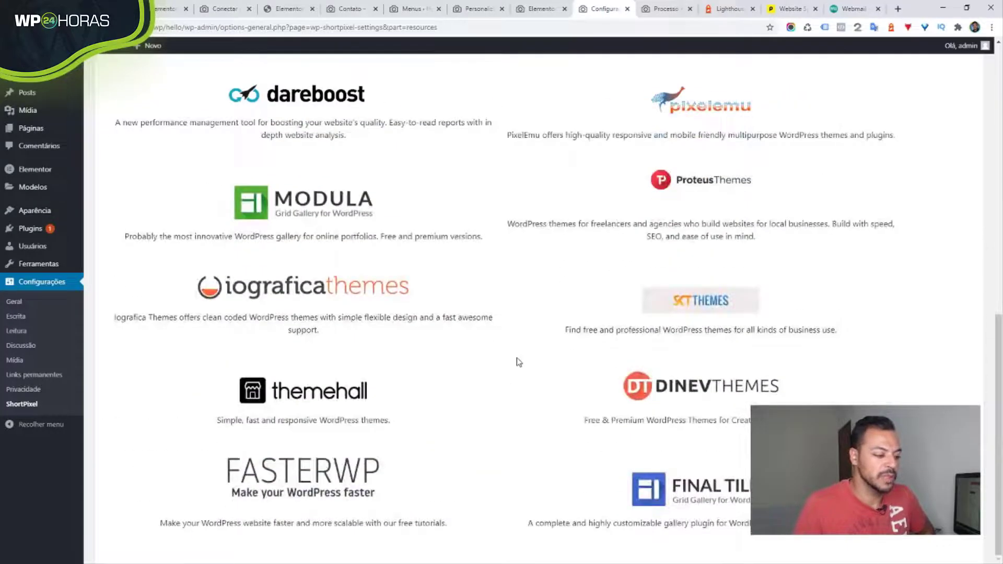
pyautogui.scroll(15, 519, 362)
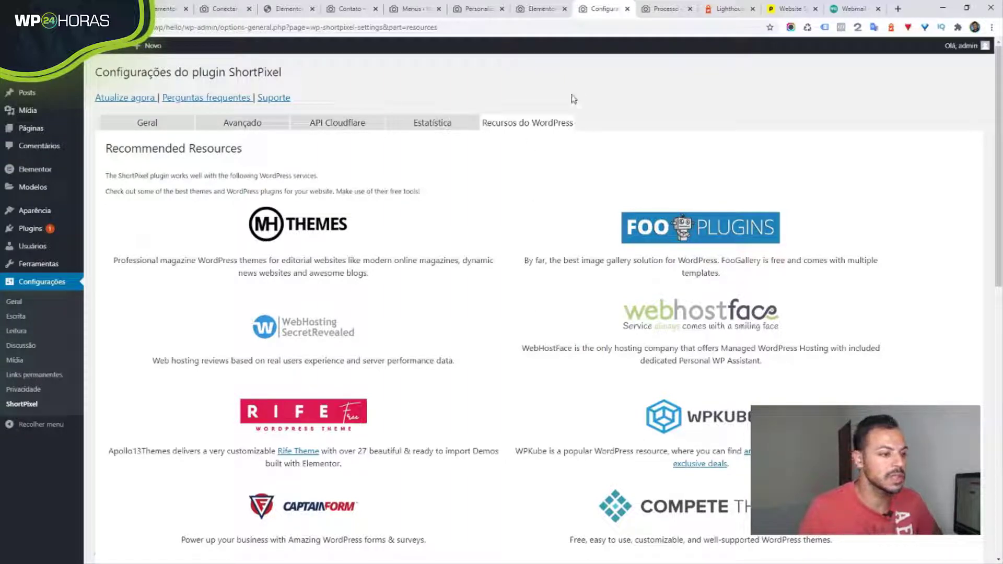
pyautogui.click(659, 11)
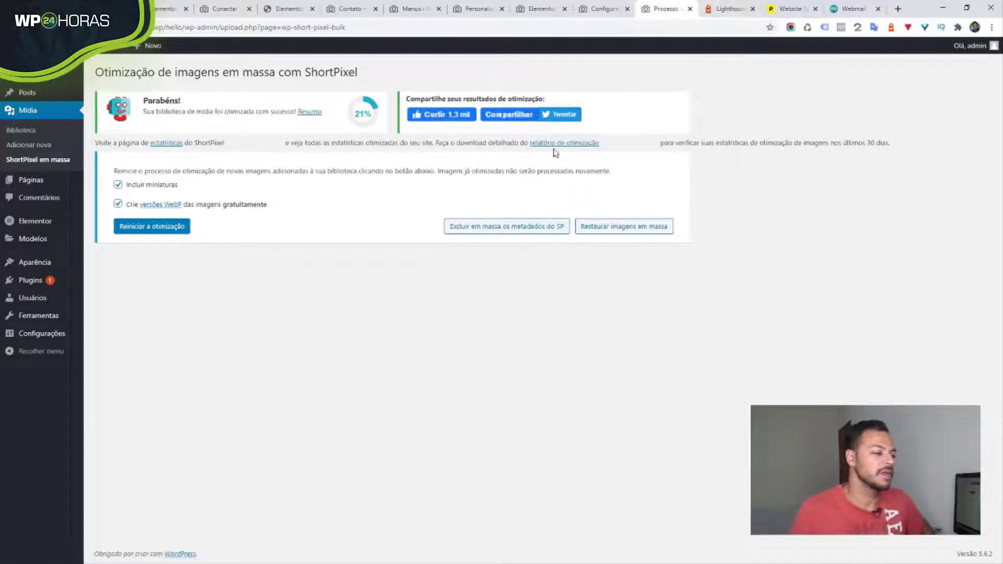
pyautogui.click(732, 11)
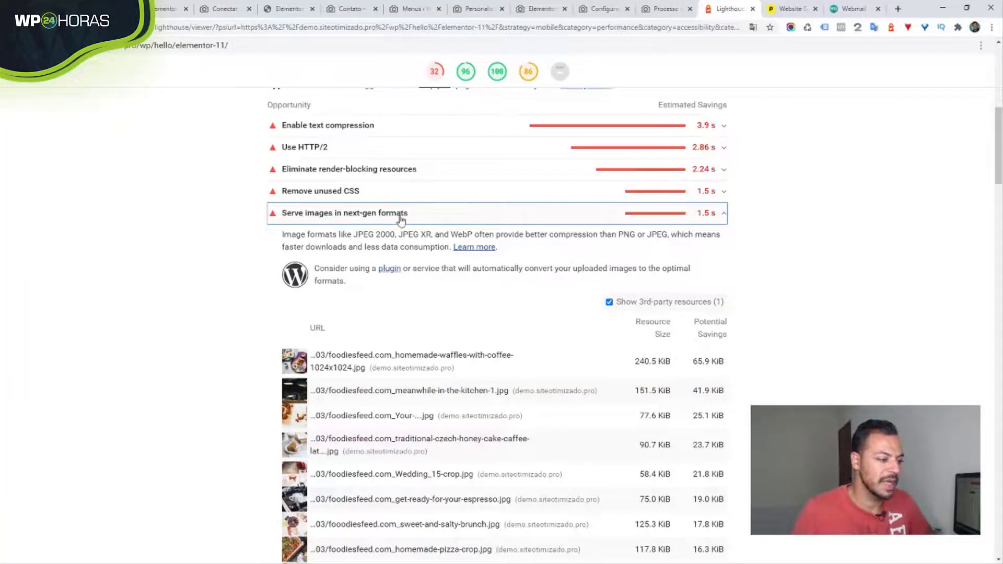
# - Rerun the Lighthouse report with F5 and search 'server' then 'nex' to find the next-gen formats audit
pyautogui.scroll(-8, 448, 225)
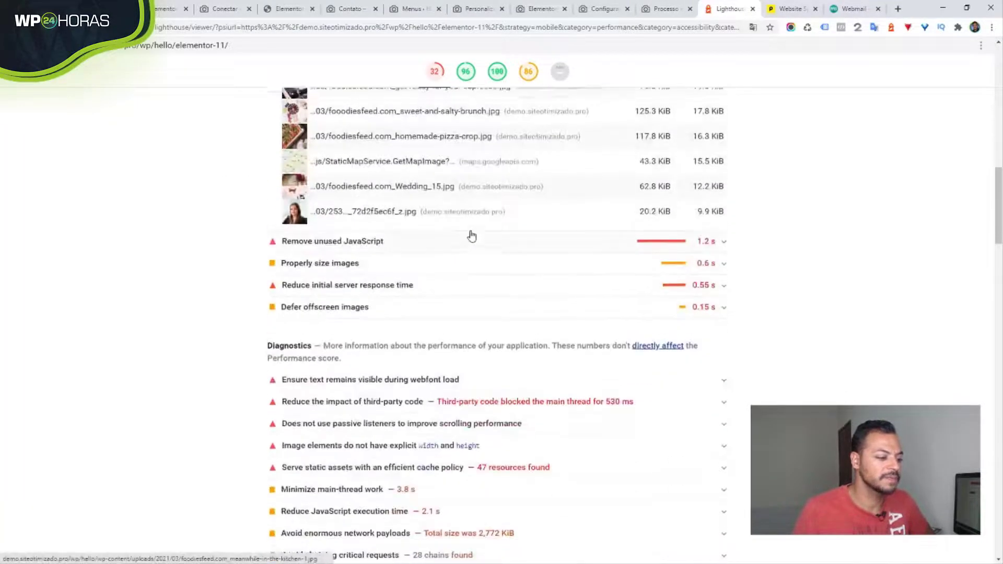
pyautogui.scroll(7, 471, 236)
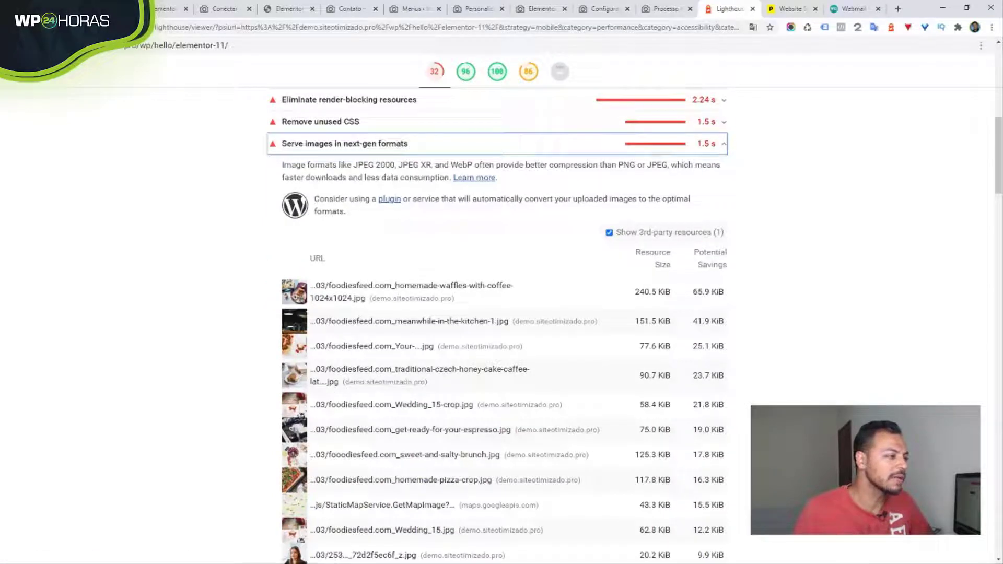
pyautogui.press('F5')
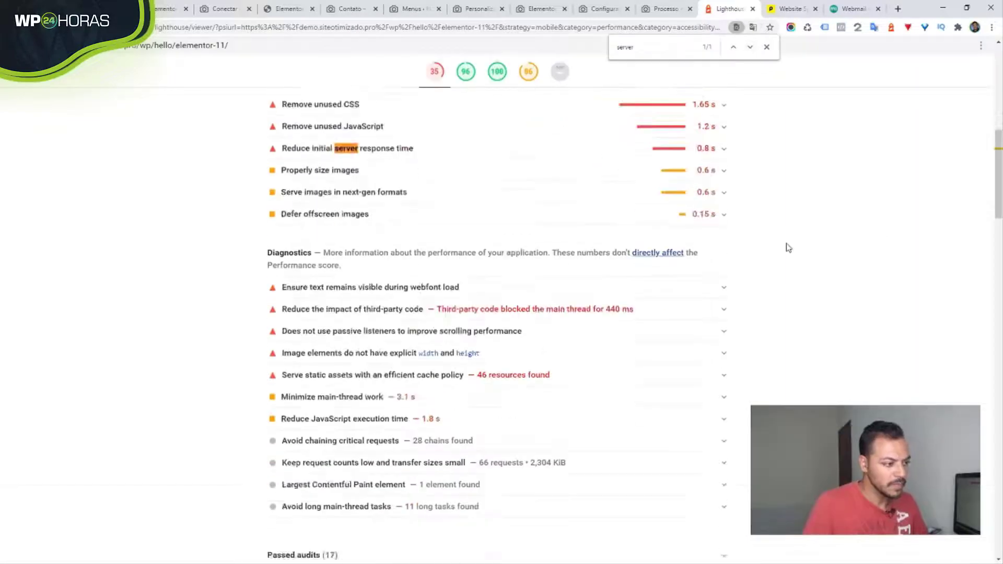
pyautogui.scroll(-2, 789, 248)
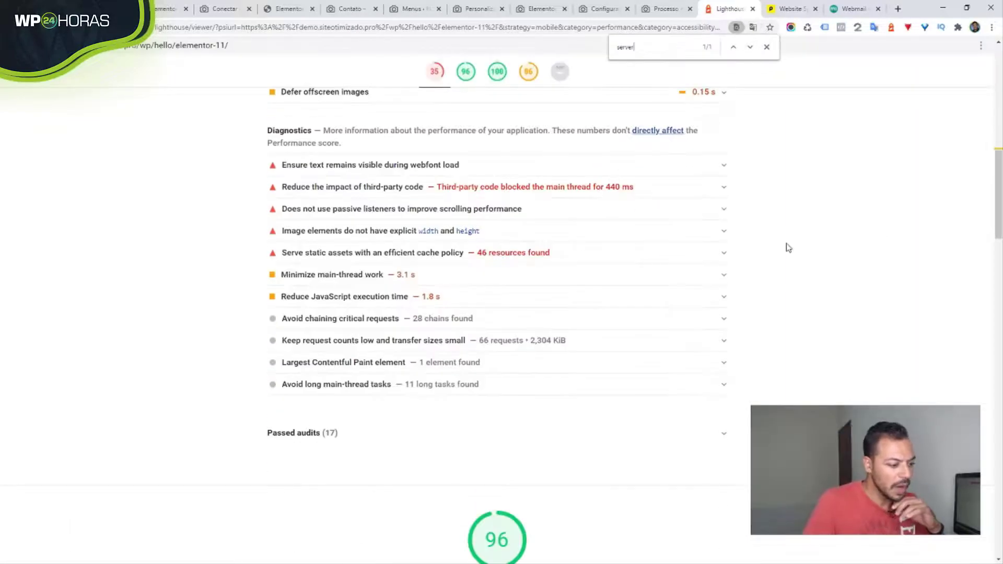
pyautogui.press('Return')
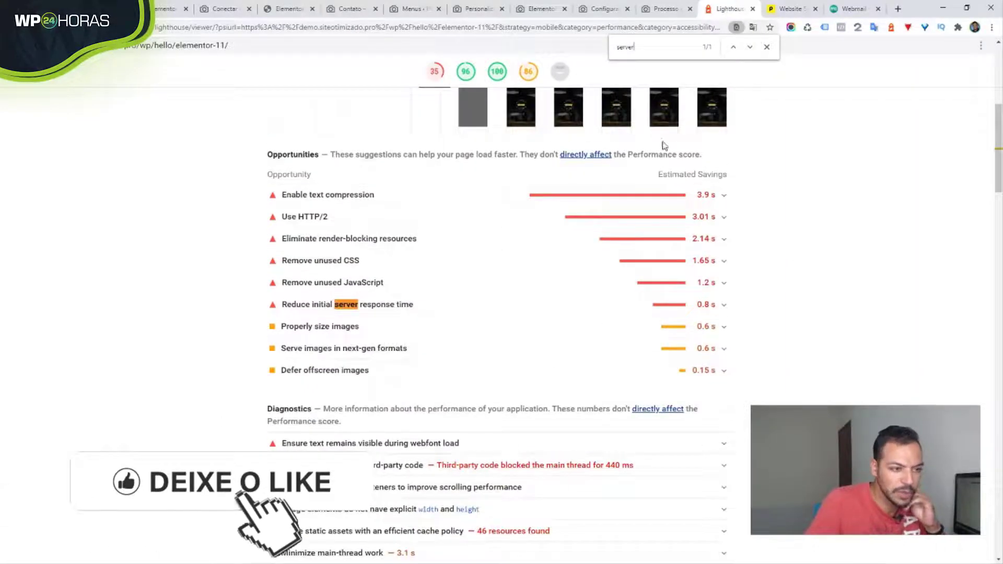
pyautogui.hotkey('ctrl', 'a')
pyautogui.write('nex')
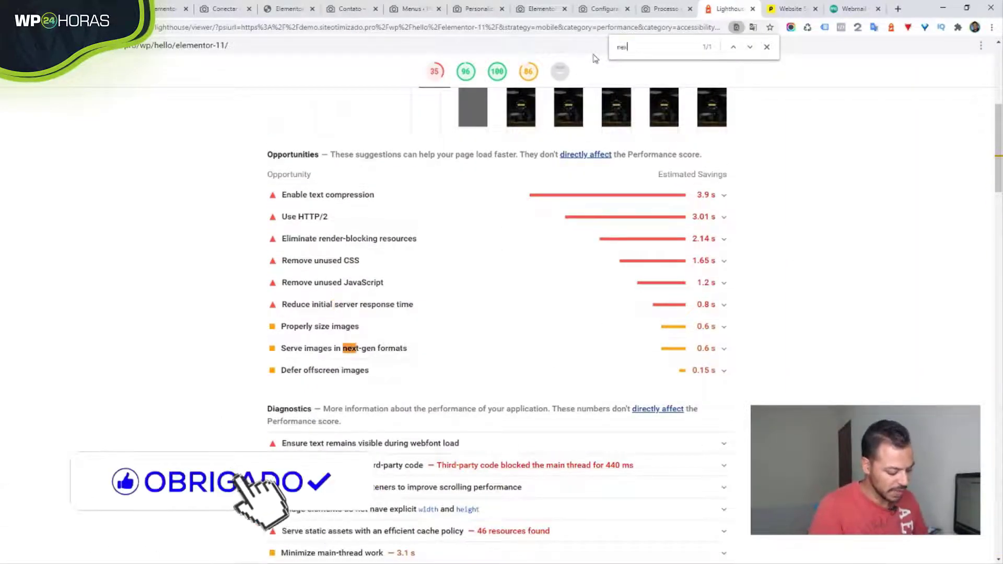